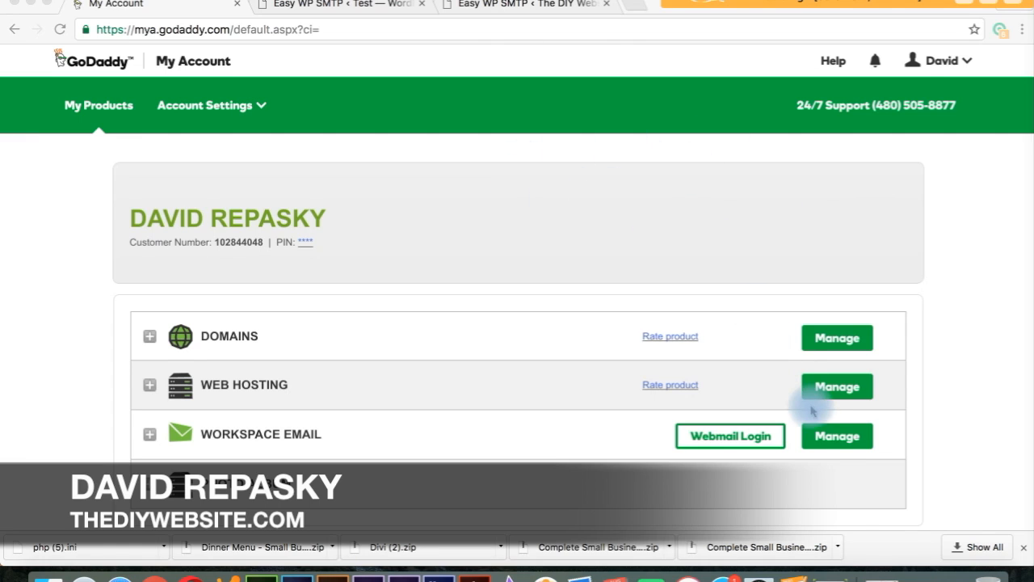
Open Workspace Email management and start a new email account, beginning the address with 'info@'.
{"action": "left_click", "coordinate": [837, 442]}
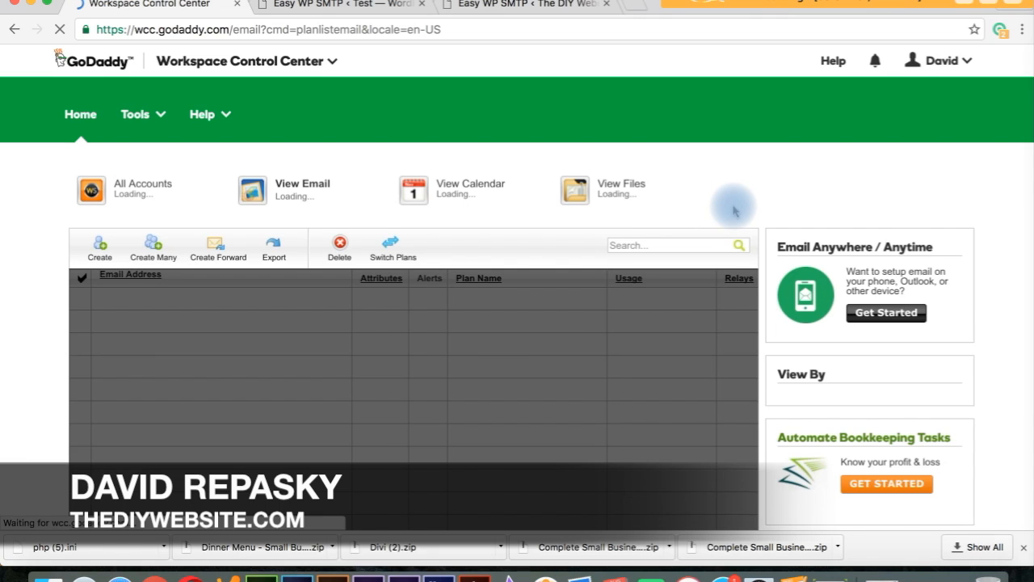
{"action": "scroll", "coordinate": [727, 216], "scroll_direction": "down", "scroll_amount": 1}
{"action": "scroll", "coordinate": [732, 208], "scroll_direction": "down", "scroll_amount": 1}
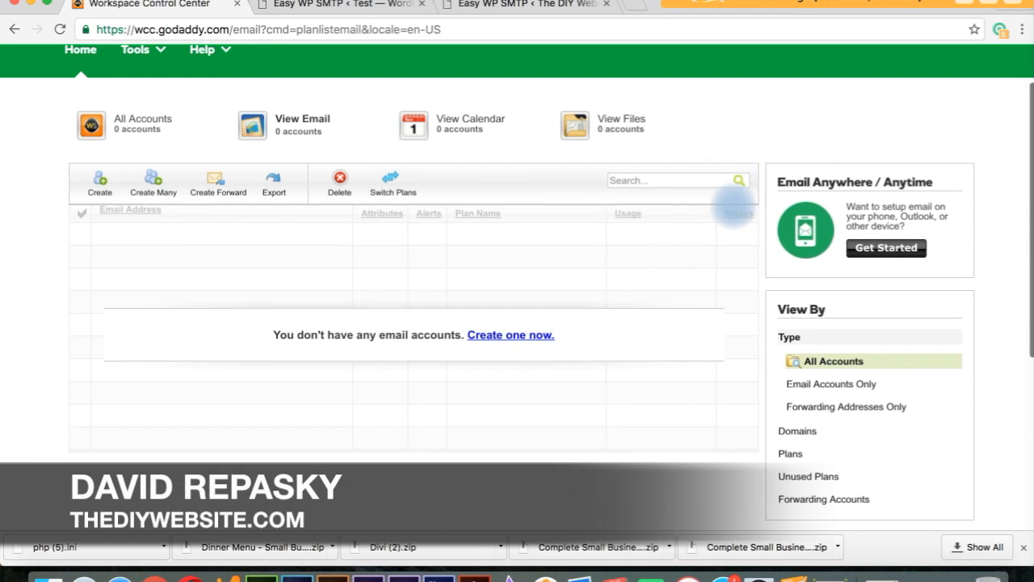
{"action": "left_click", "coordinate": [502, 336]}
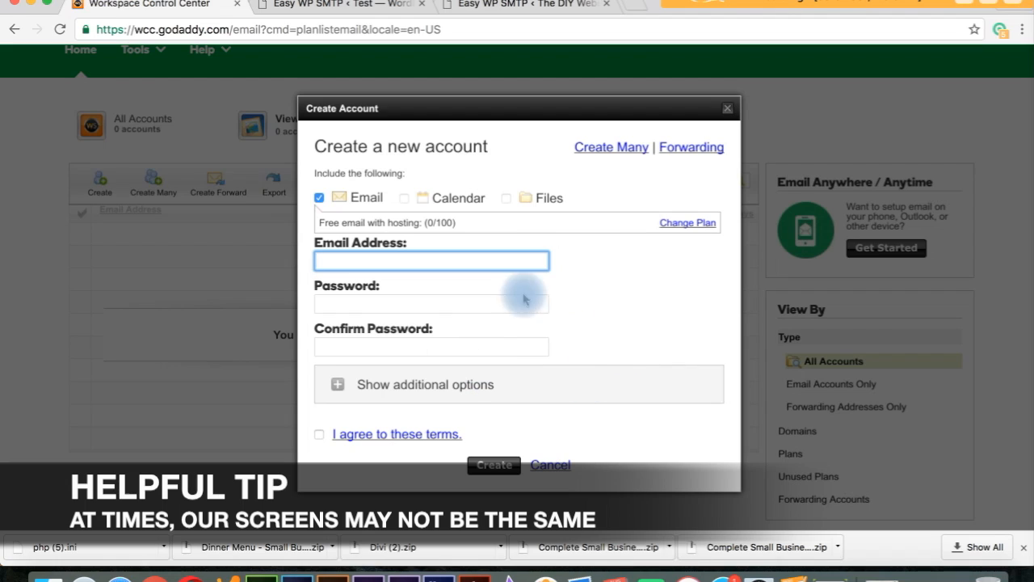
{"action": "left_click", "coordinate": [452, 257]}
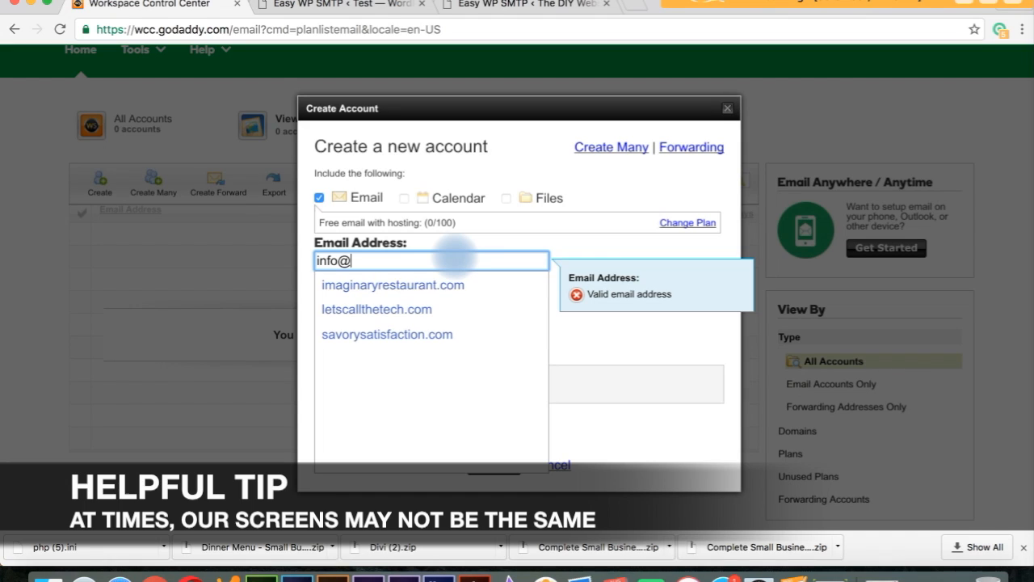
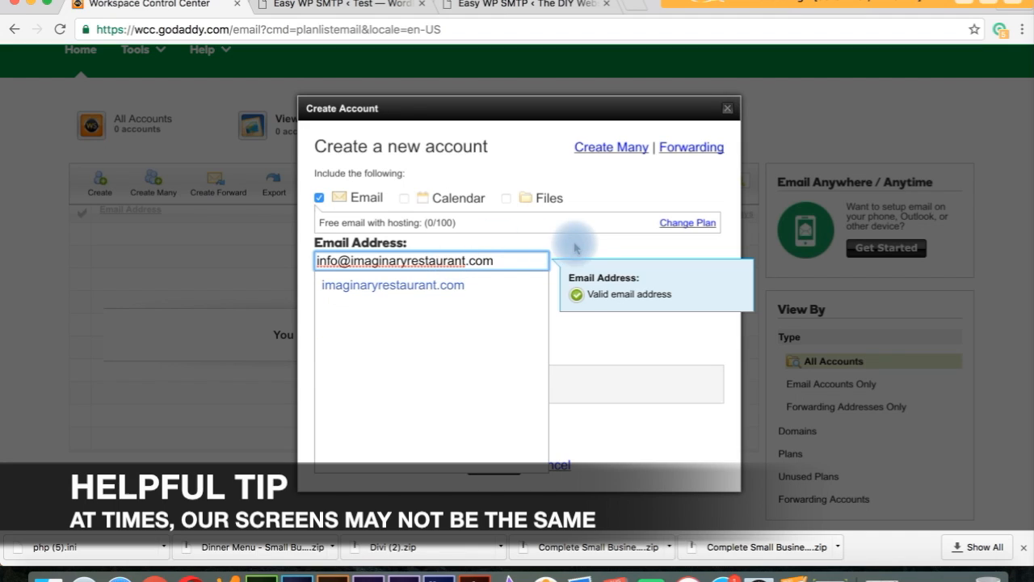
{"action": "left_click", "coordinate": [578, 245]}
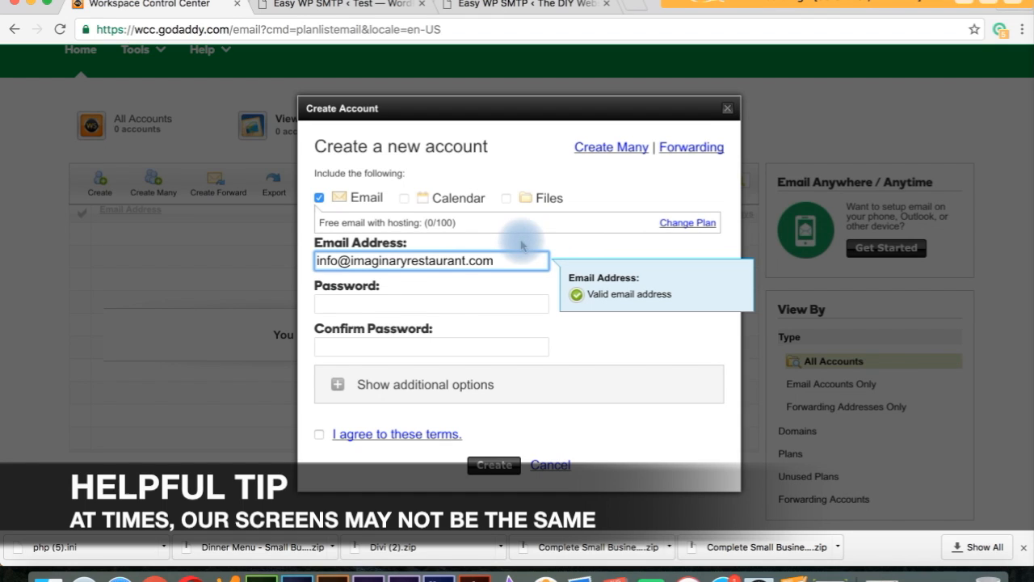
{"action": "left_click", "coordinate": [359, 304]}
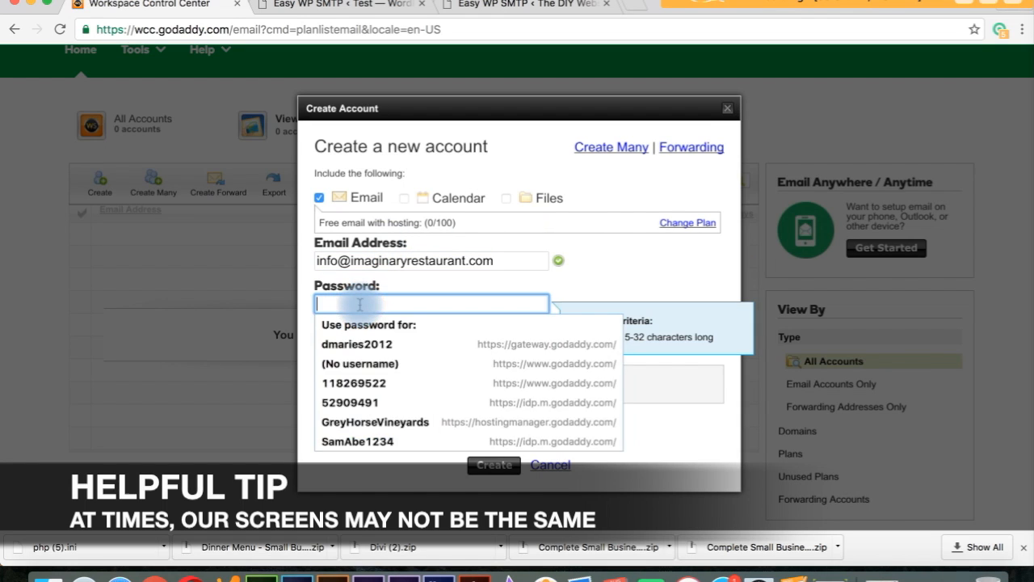
{"action": "type", "text": "•••••••••"}
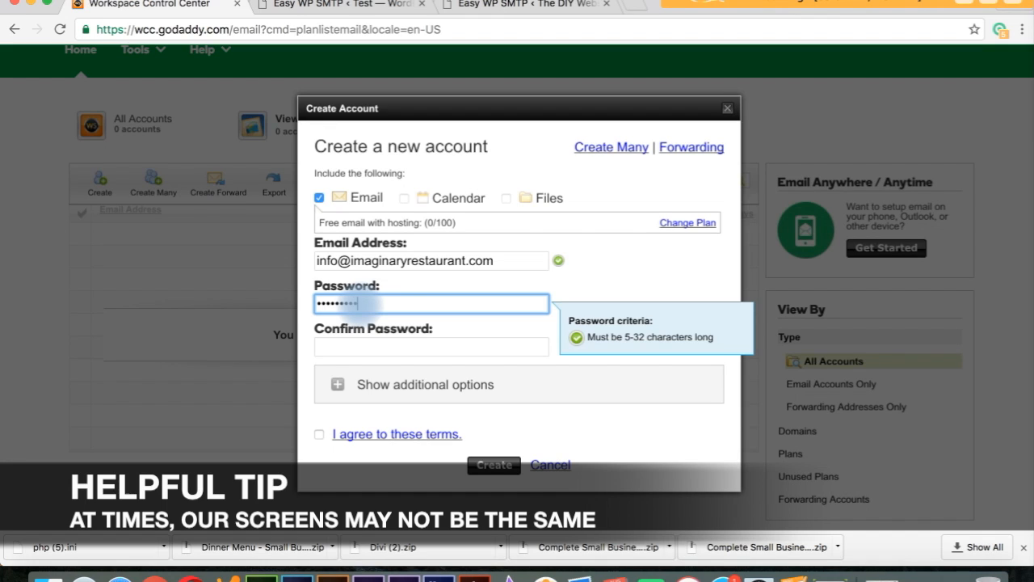
{"action": "type", "text": "•"}
{"action": "left_click", "coordinate": [349, 345]}
{"action": "type", "text": "••••••••"}
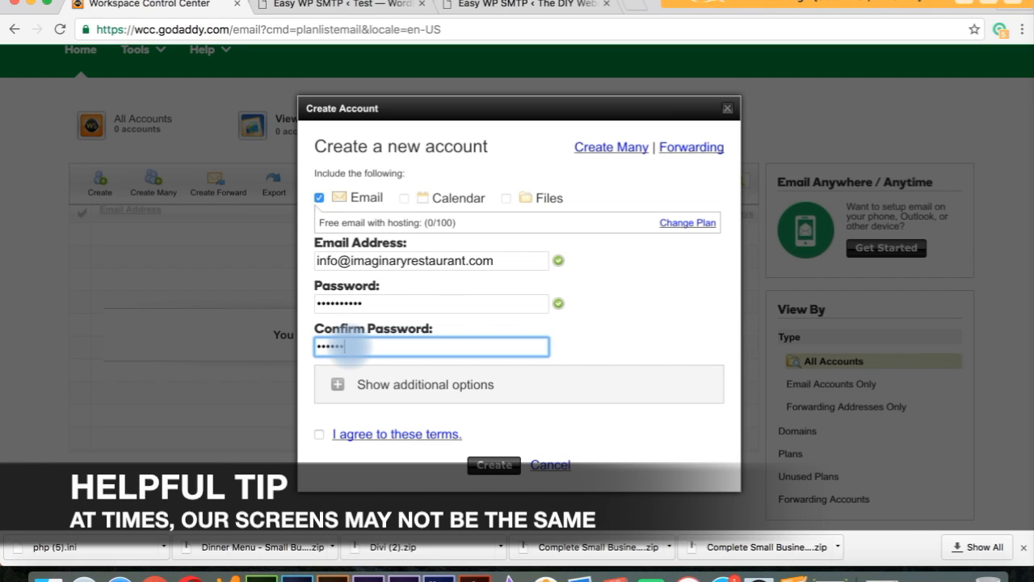
Retype the mismatched password confirmation, agree to the terms, and create the account.
{"action": "left_click", "coordinate": [620, 320]}
{"action": "left_click", "coordinate": [486, 340]}
{"action": "key", "text": "BackSpace"}
{"action": "key", "text": "BackSpace"}
{"action": "key", "text": "BackSpace"}
{"action": "key", "text": "BackSpace"}
{"action": "key", "text": "BackSpace"}
{"action": "key", "text": "BackSpace"}
{"action": "key", "text": "BackSpace"}
{"action": "key", "text": "BackSpace"}
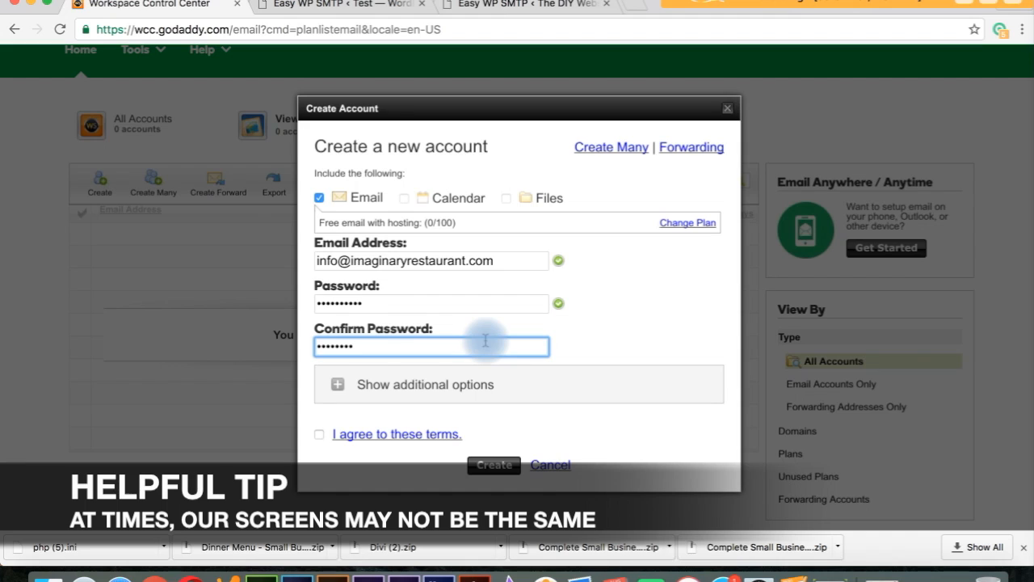
{"action": "type", "text": "••••••••••"}
{"action": "left_click", "coordinate": [685, 355]}
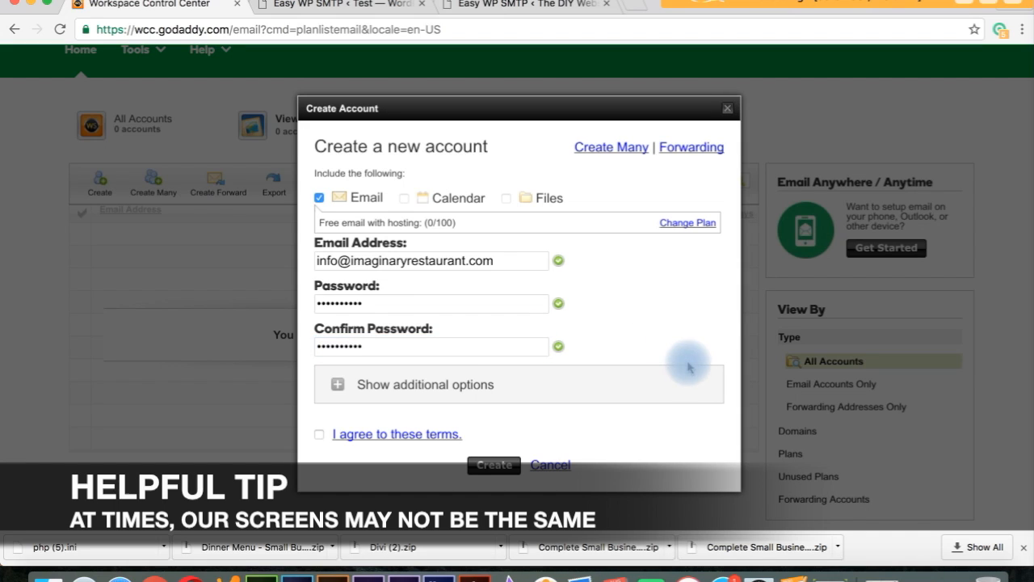
{"action": "left_click", "coordinate": [319, 434]}
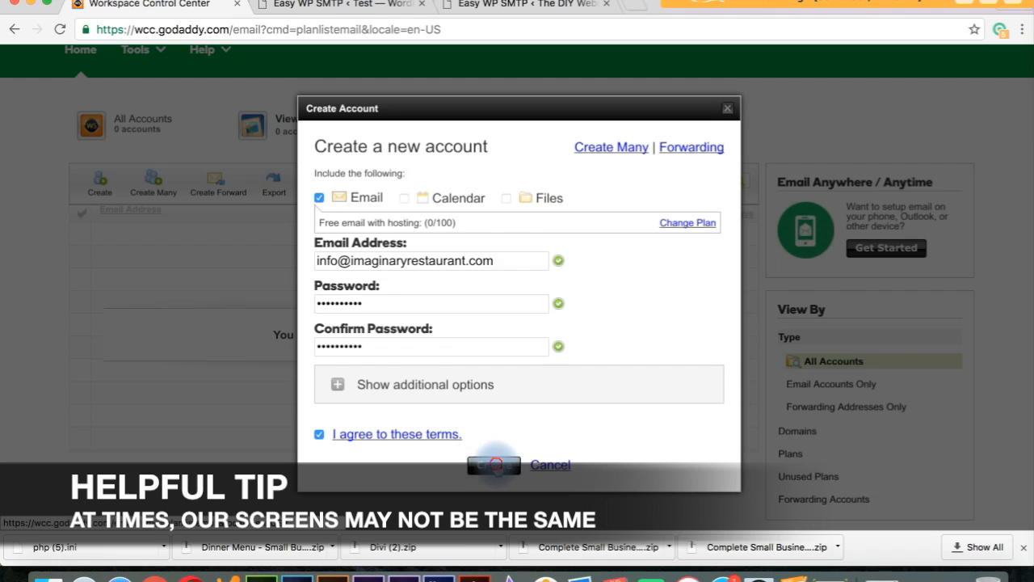
{"action": "left_click", "coordinate": [494, 466]}
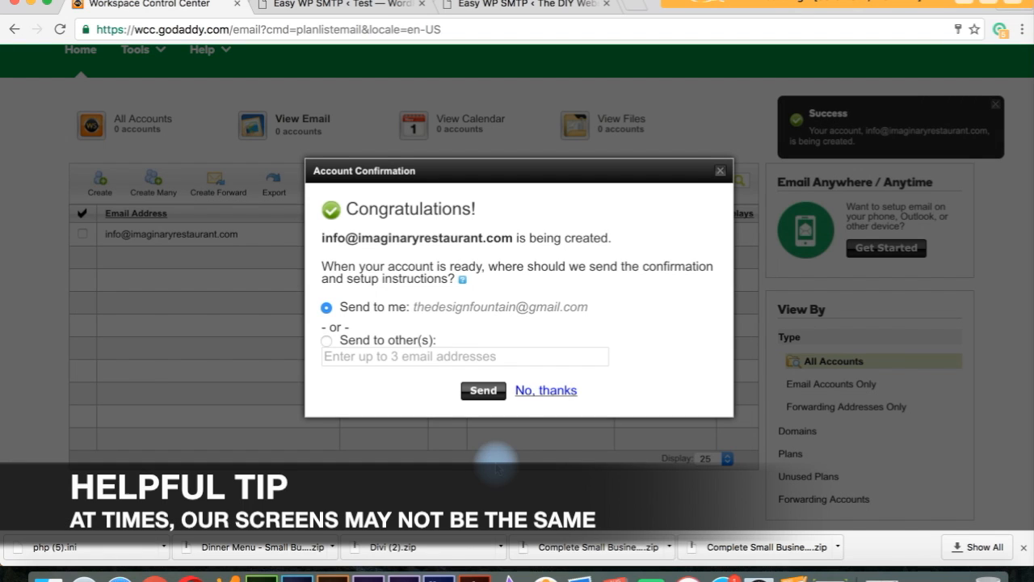
Send the setup instructions to yourself, then open the new account's MX record alert.
{"action": "left_click", "coordinate": [483, 390]}
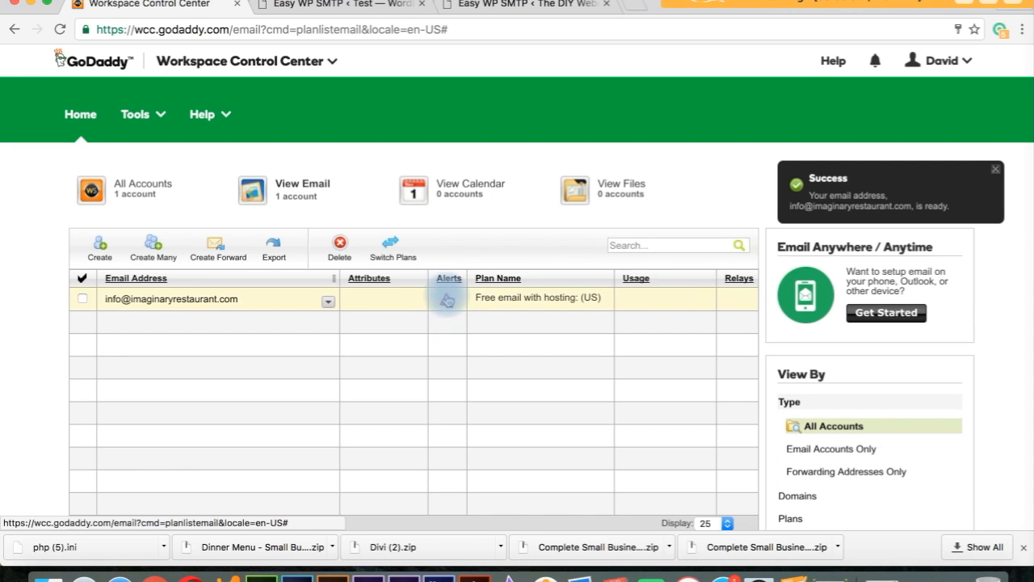
{"action": "left_click", "coordinate": [447, 300]}
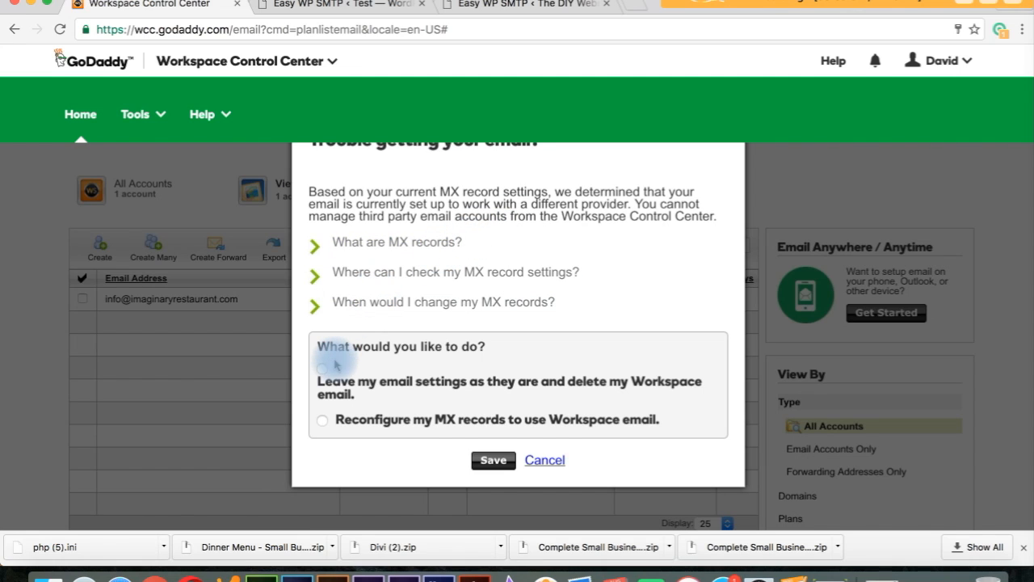
Select 'Reconfigure my MX records to use Workspace email' and save the choice.
{"action": "left_click", "coordinate": [323, 420]}
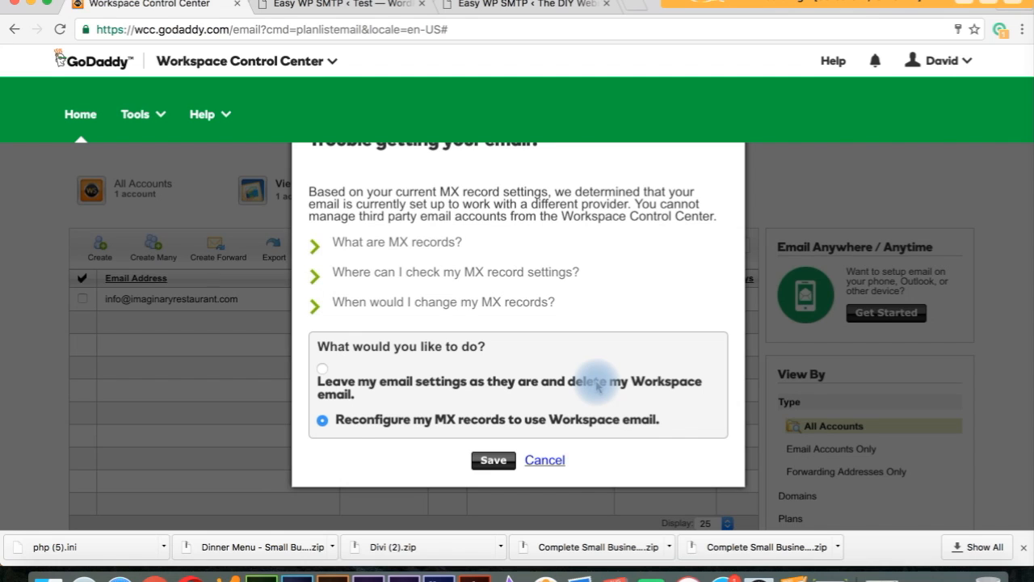
{"action": "left_click", "coordinate": [493, 461]}
Continue in the confirmation dialog to apply the MX record change.
{"action": "left_click", "coordinate": [505, 236]}
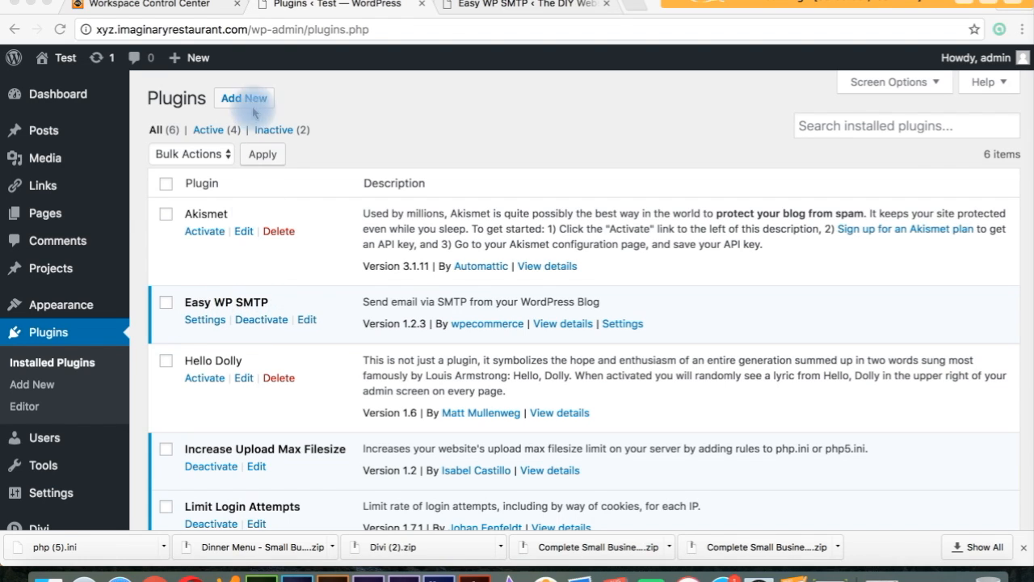
Search Add Plugins for 'easy smtp' and confirm Easy WP SMTP is listed as Active.
{"action": "left_click", "coordinate": [337, 93]}
{"action": "left_click", "coordinate": [259, 99]}
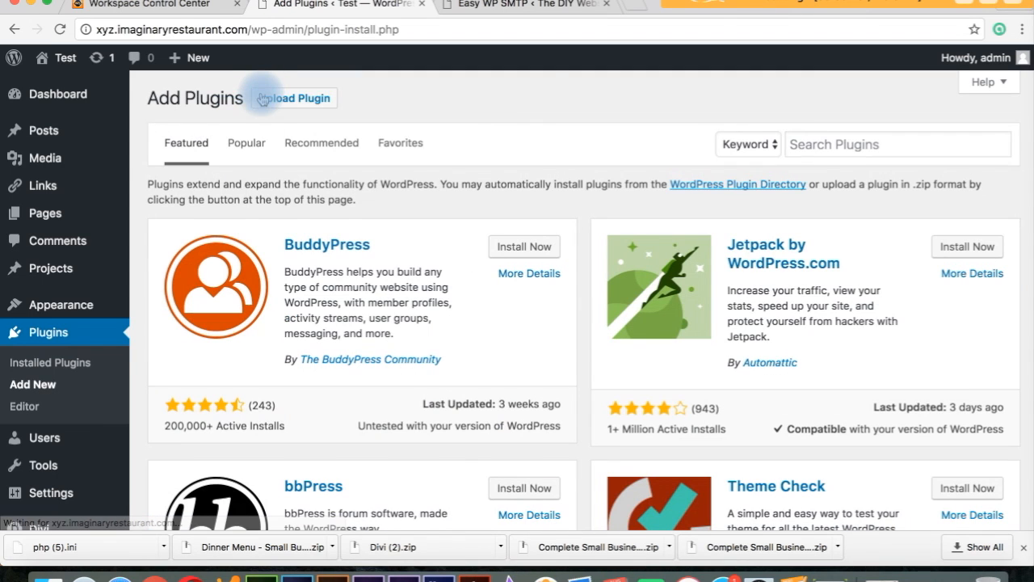
{"action": "left_click", "coordinate": [826, 146]}
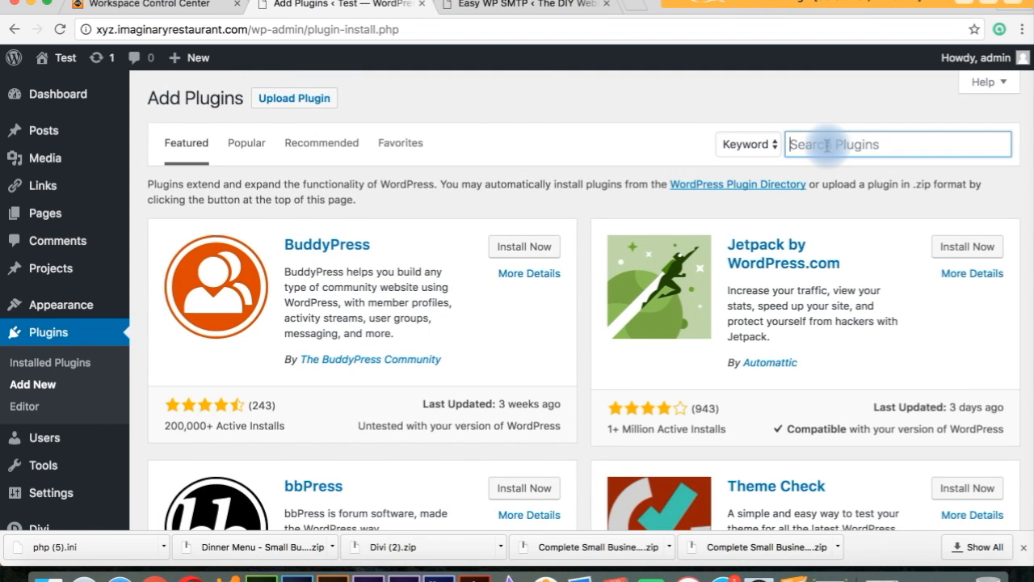
{"action": "type", "text": "eas"}
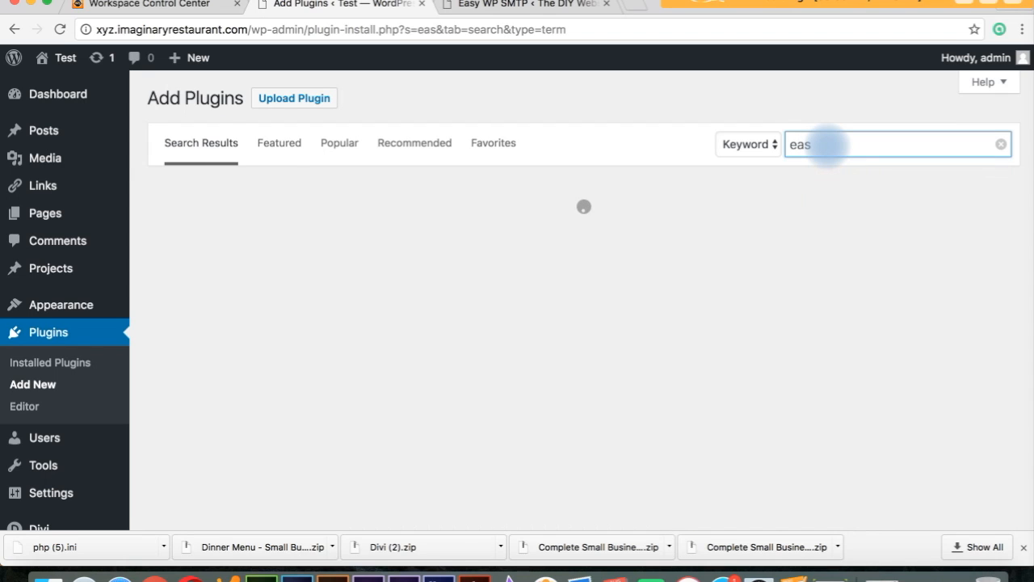
{"action": "type", "text": "y"}
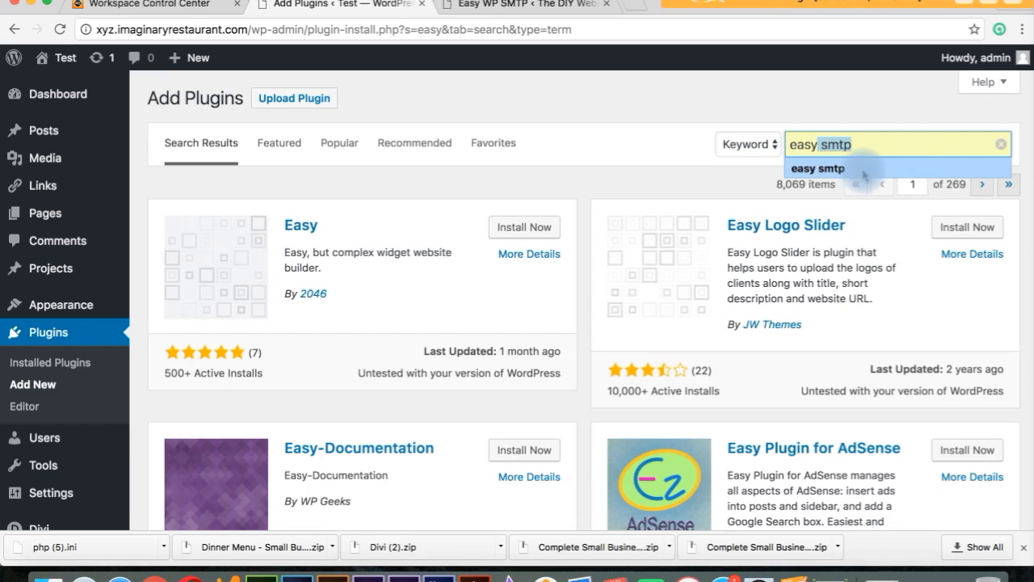
{"action": "left_click", "coordinate": [859, 167]}
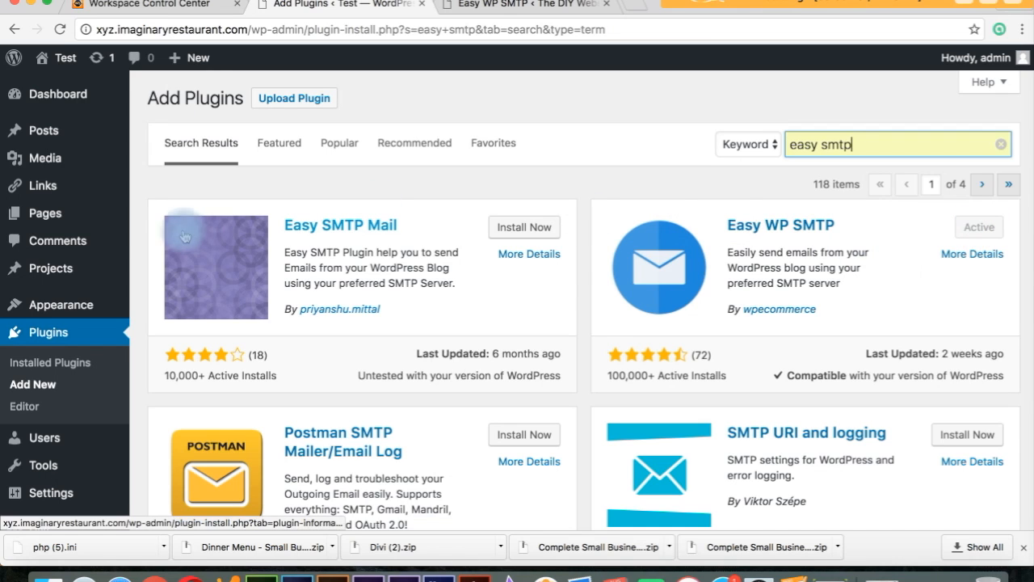
{"action": "left_click", "coordinate": [139, 230]}
{"action": "scroll", "coordinate": [139, 230], "scroll_direction": "down", "scroll_amount": 3}
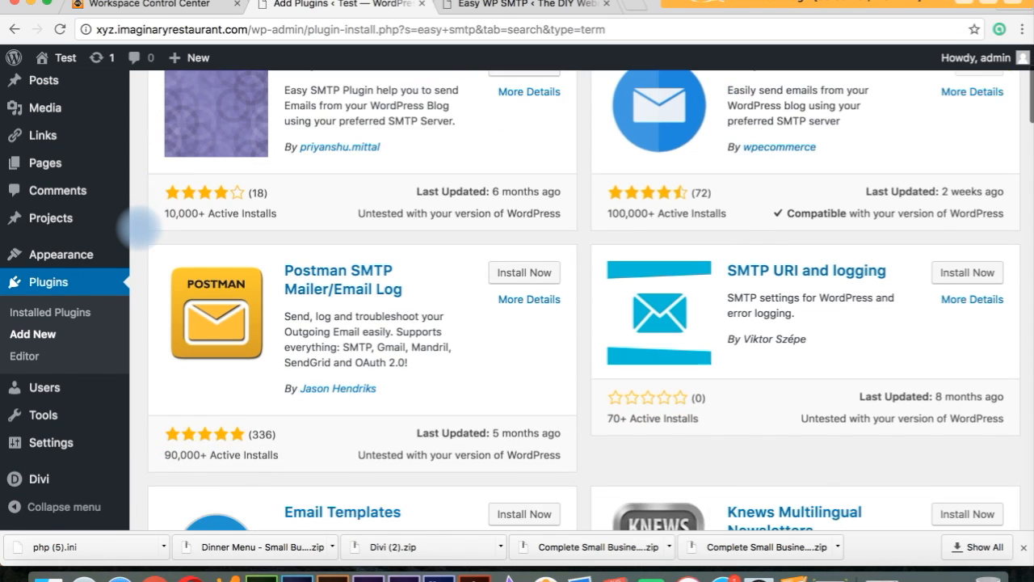
{"action": "mouse_move", "coordinate": [71, 442]}
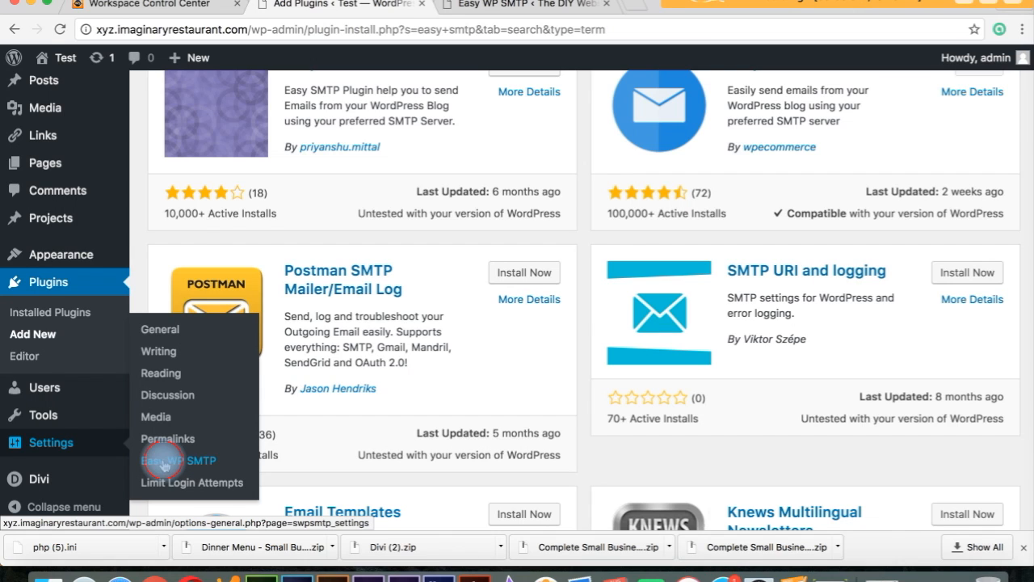
In Easy WP SMTP settings, keep the From address and set smtpout.secureserver.net, port 80, no encryption, authentication on.
{"action": "left_click", "coordinate": [162, 462]}
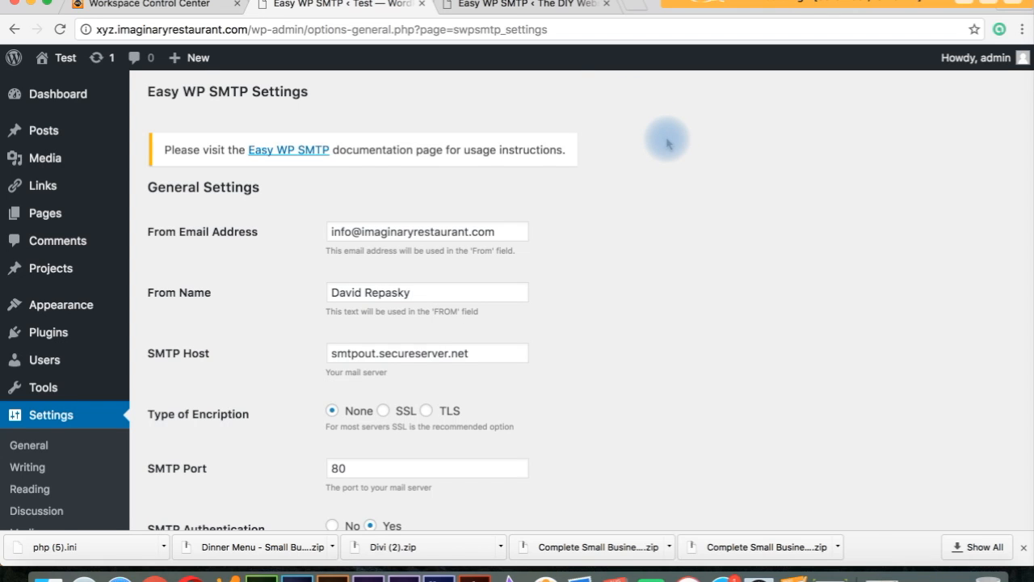
{"action": "scroll", "coordinate": [667, 143], "scroll_direction": "down", "scroll_amount": 2}
{"action": "scroll", "coordinate": [668, 140], "scroll_direction": "down", "scroll_amount": 1}
{"action": "scroll", "coordinate": [668, 140], "scroll_direction": "up", "scroll_amount": 2}
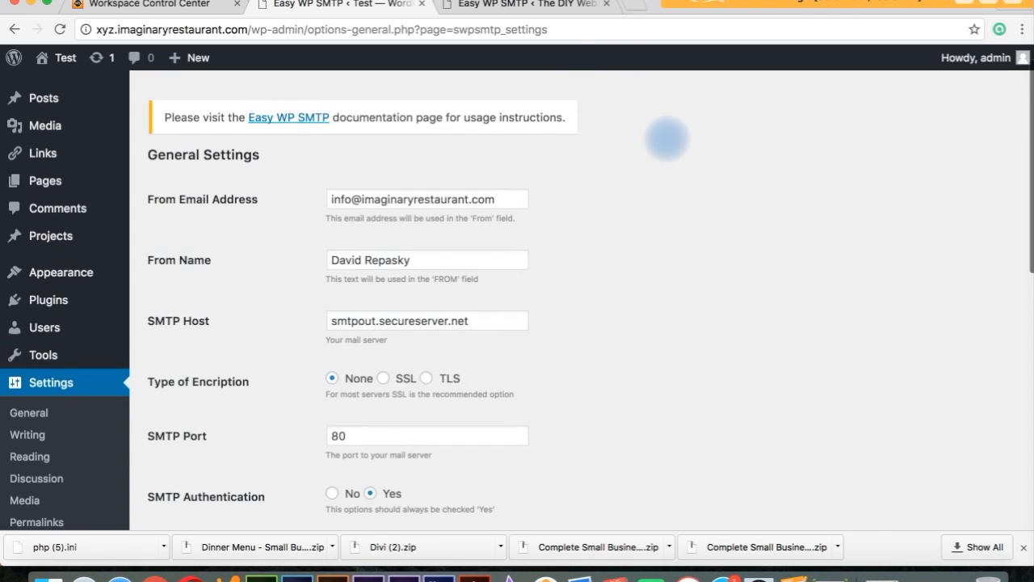
{"action": "left_click_drag", "start_coordinate": [498, 201], "coordinate": [333, 197]}
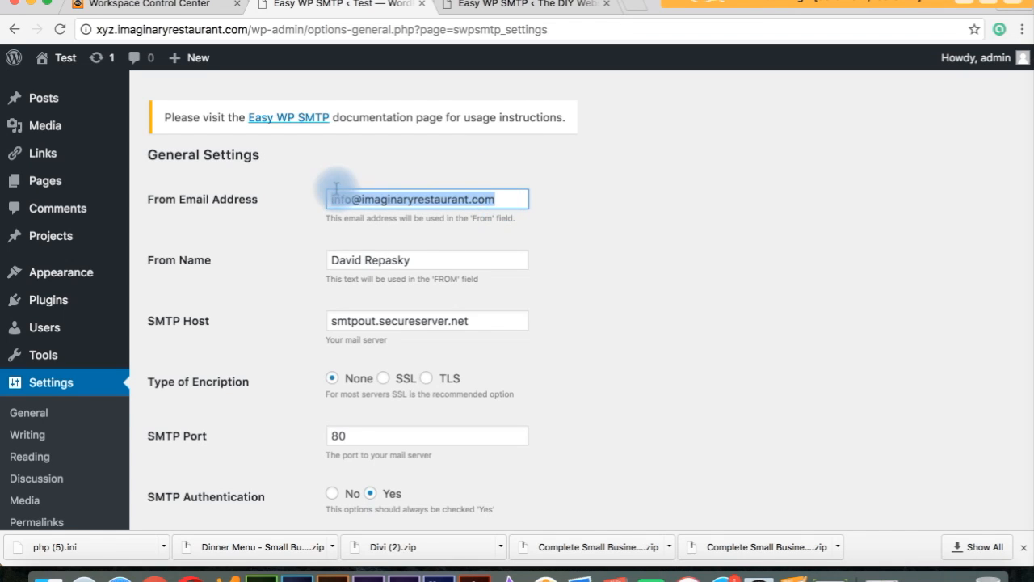
{"action": "left_click", "coordinate": [419, 208]}
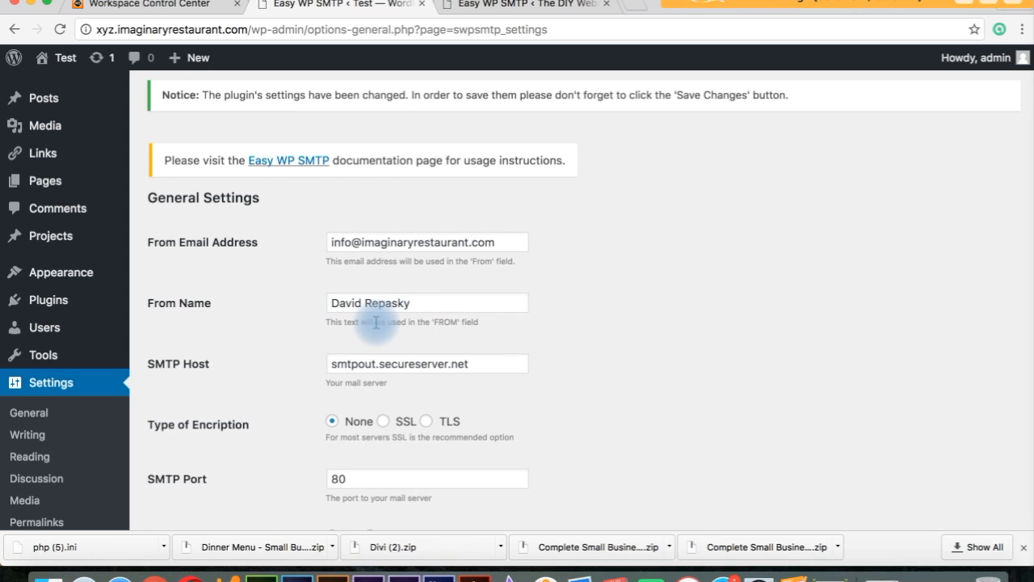
{"action": "scroll", "coordinate": [323, 345], "scroll_direction": "down", "scroll_amount": 3}
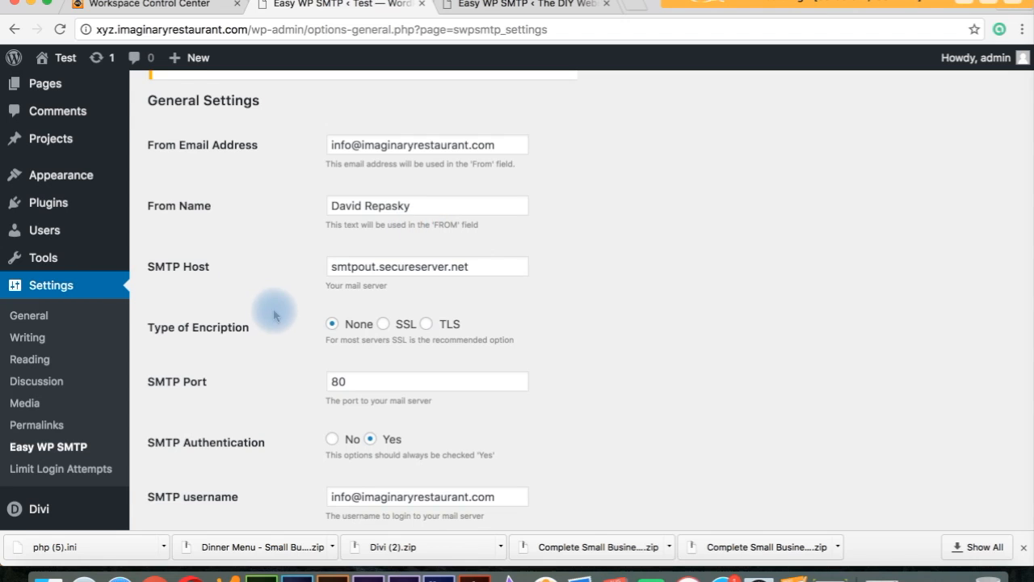
{"action": "scroll", "coordinate": [275, 315], "scroll_direction": "down", "scroll_amount": 2}
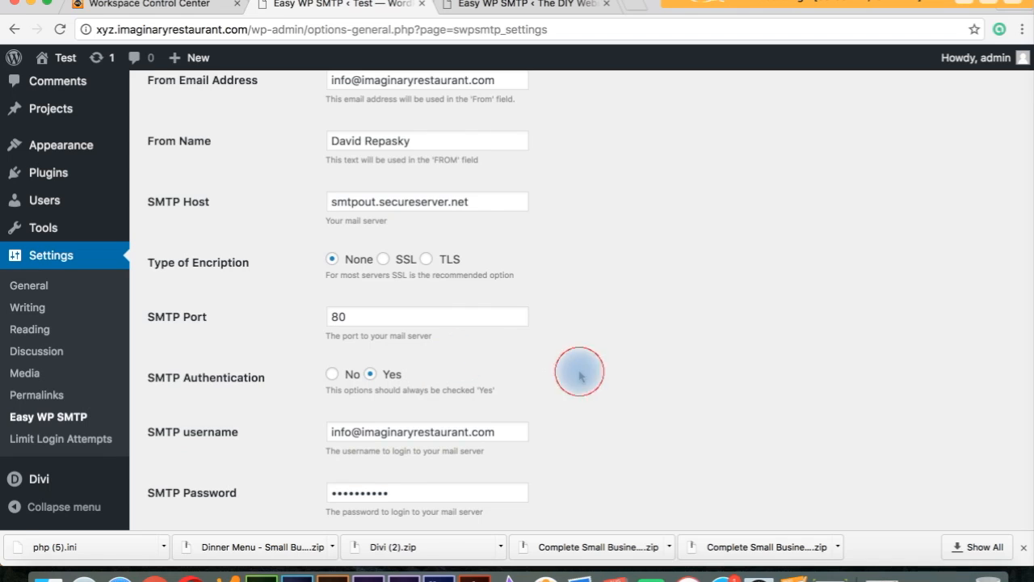
{"action": "scroll", "coordinate": [579, 371], "scroll_direction": "down", "scroll_amount": 3}
{"action": "scroll", "coordinate": [580, 372], "scroll_direction": "down", "scroll_amount": 2}
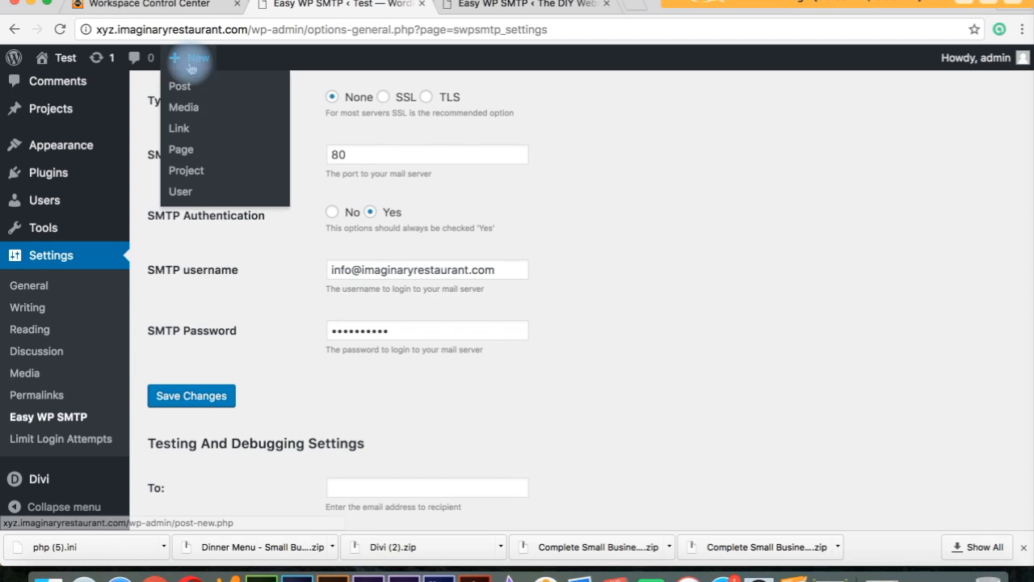
{"action": "left_click", "coordinate": [154, 7]}
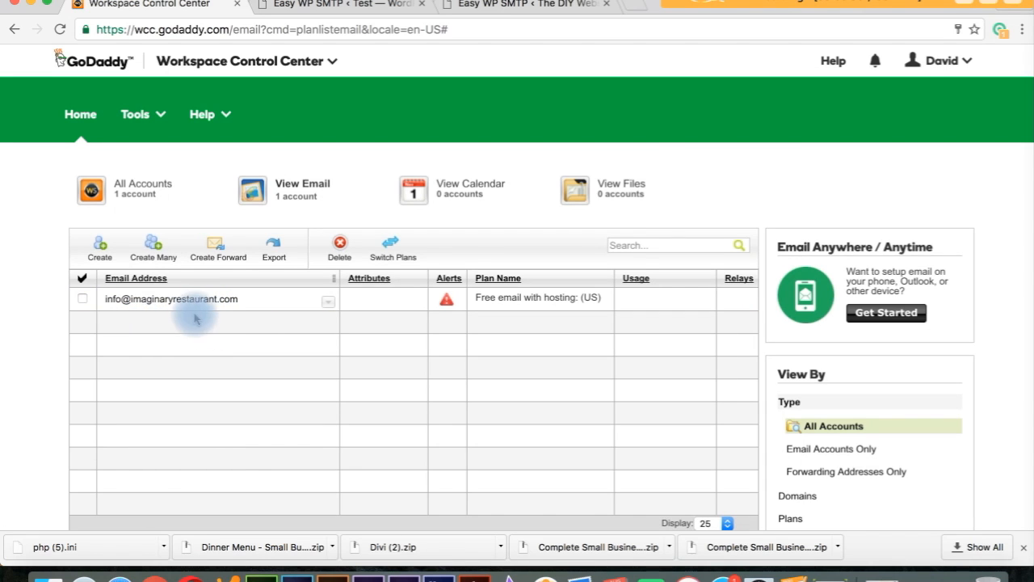
{"action": "left_click", "coordinate": [117, 303]}
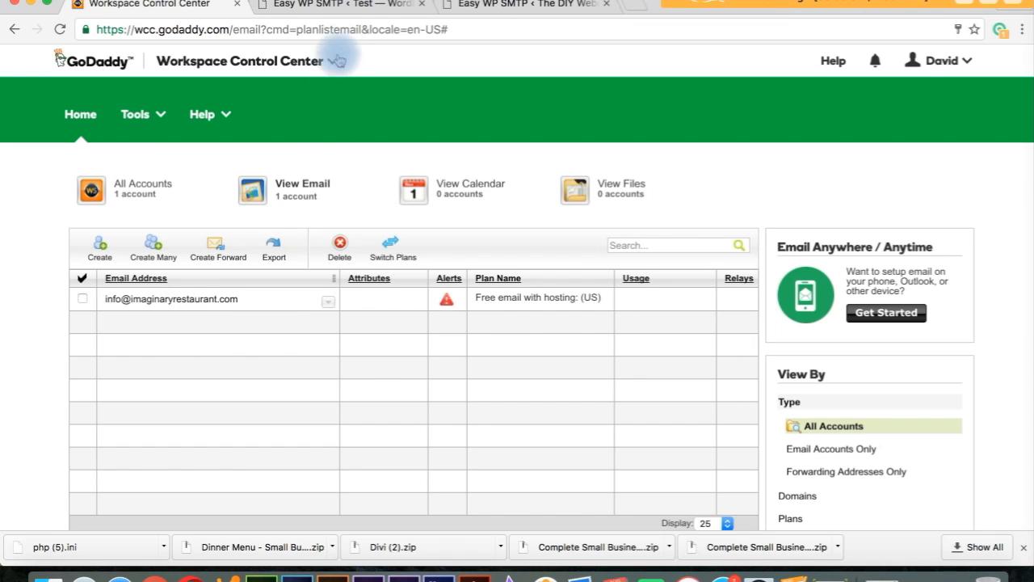
{"action": "left_click", "coordinate": [356, 5]}
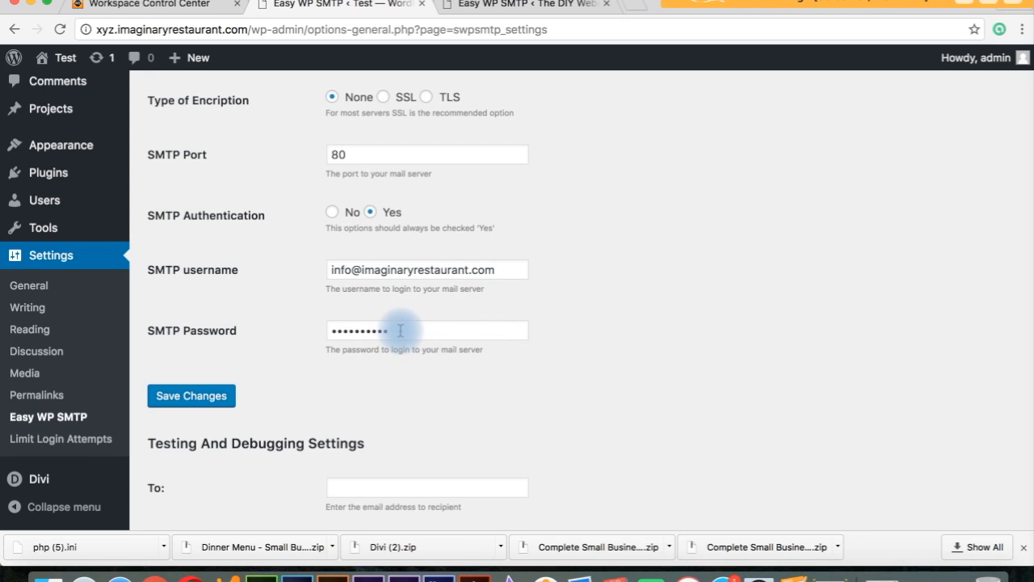
{"action": "left_click", "coordinate": [151, 8]}
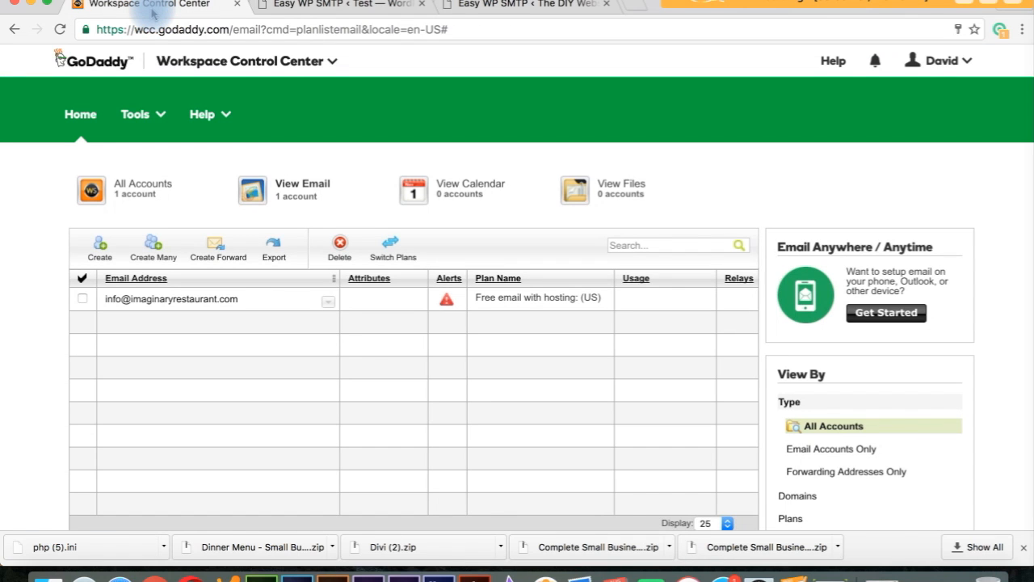
{"action": "left_click", "coordinate": [326, 10]}
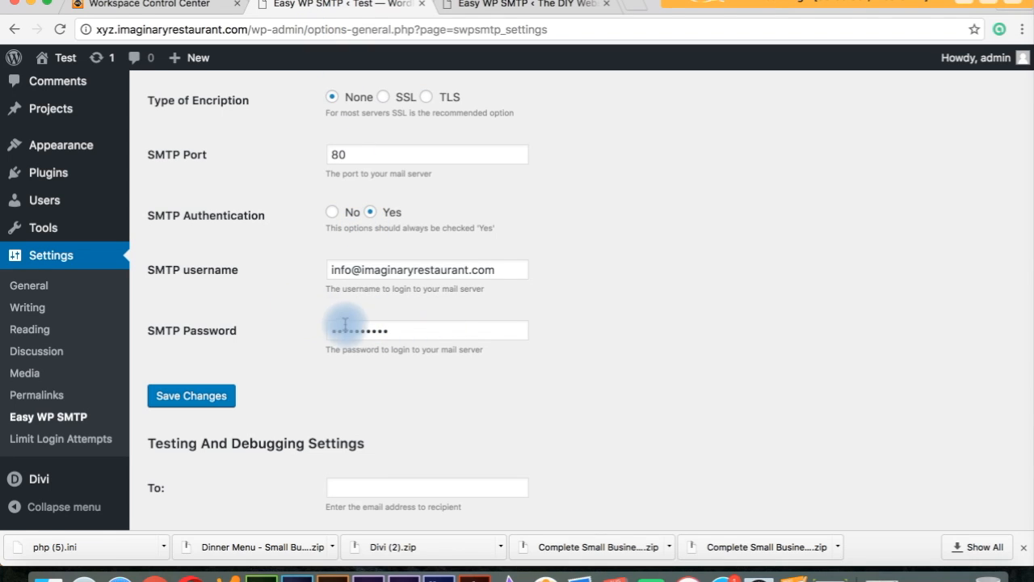
Save the Easy WP SMTP settings, briefly checking the GoDaddy email list before returning.
{"action": "left_click", "coordinate": [207, 395]}
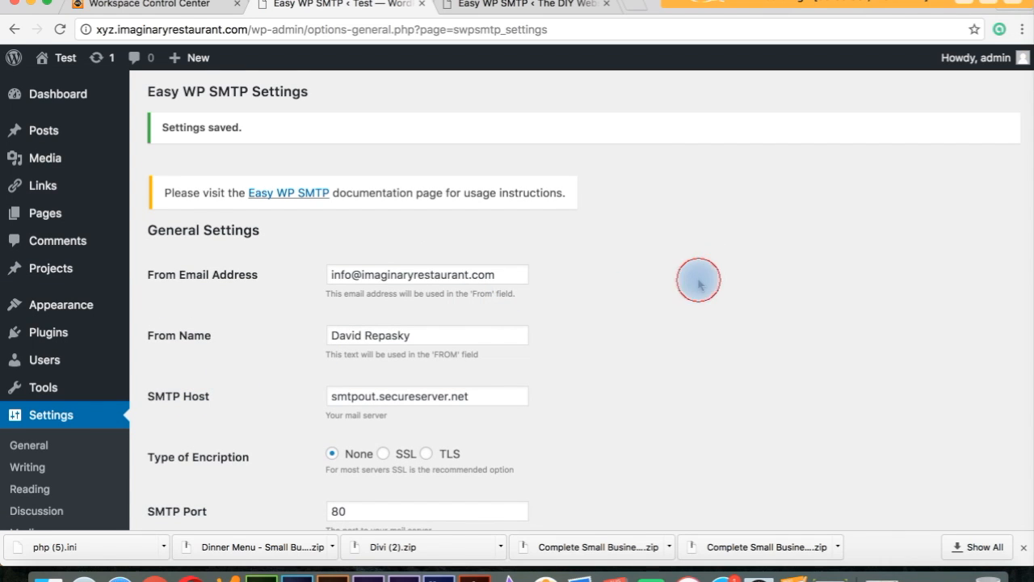
{"action": "scroll", "coordinate": [698, 279], "scroll_direction": "down", "scroll_amount": 10}
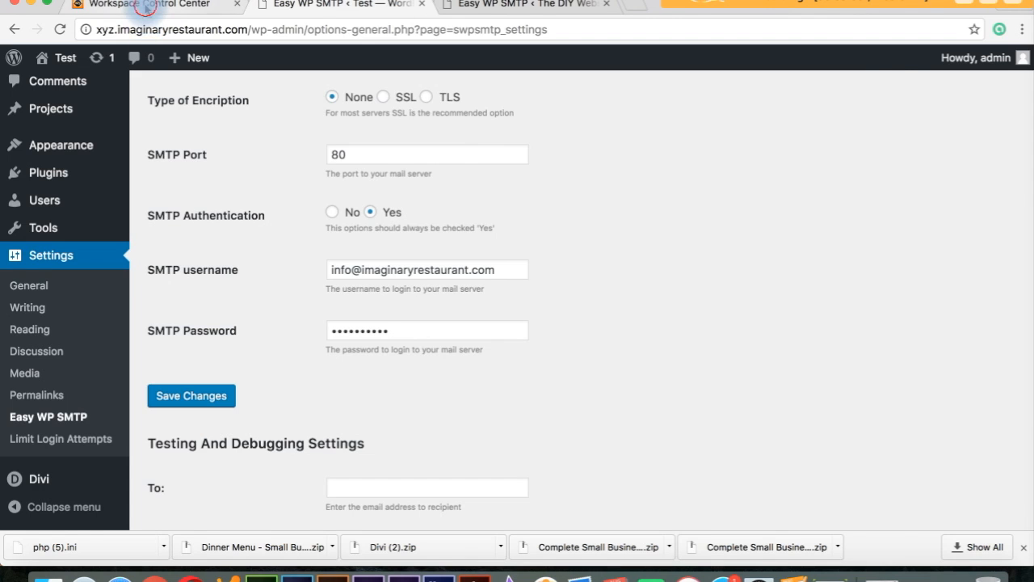
{"action": "left_click", "coordinate": [150, 5]}
{"action": "left_click", "coordinate": [299, 5]}
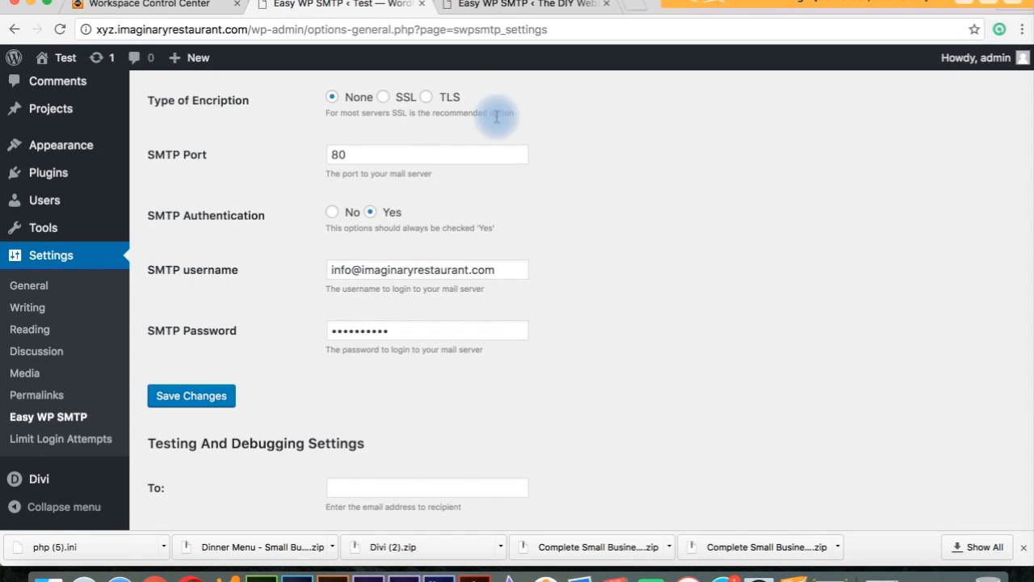
{"action": "scroll", "coordinate": [614, 288], "scroll_direction": "down", "scroll_amount": 5}
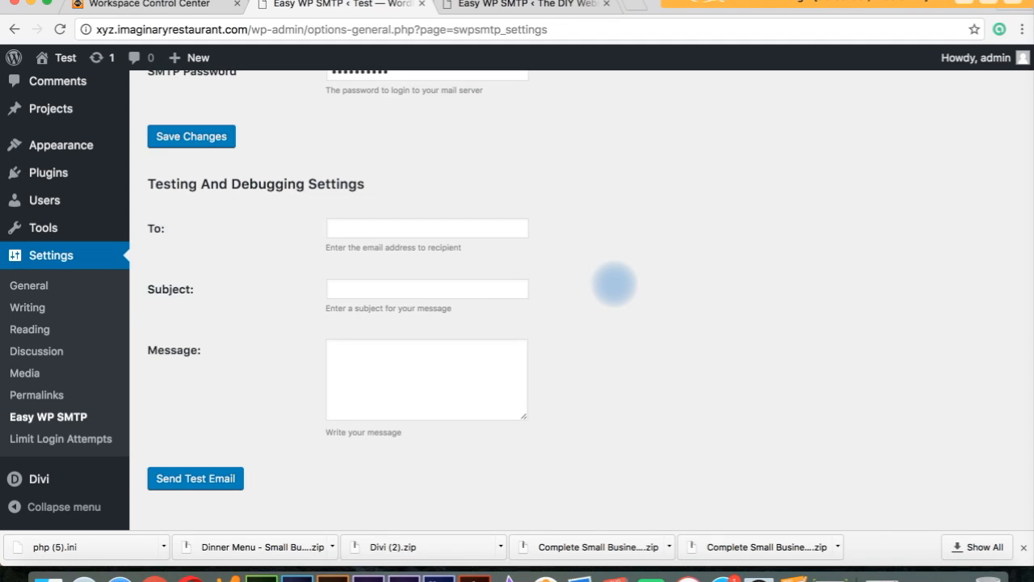
Send a test email with subject 'Test Me', which fails with an SMTP connect() error.
{"action": "left_click", "coordinate": [351, 227]}
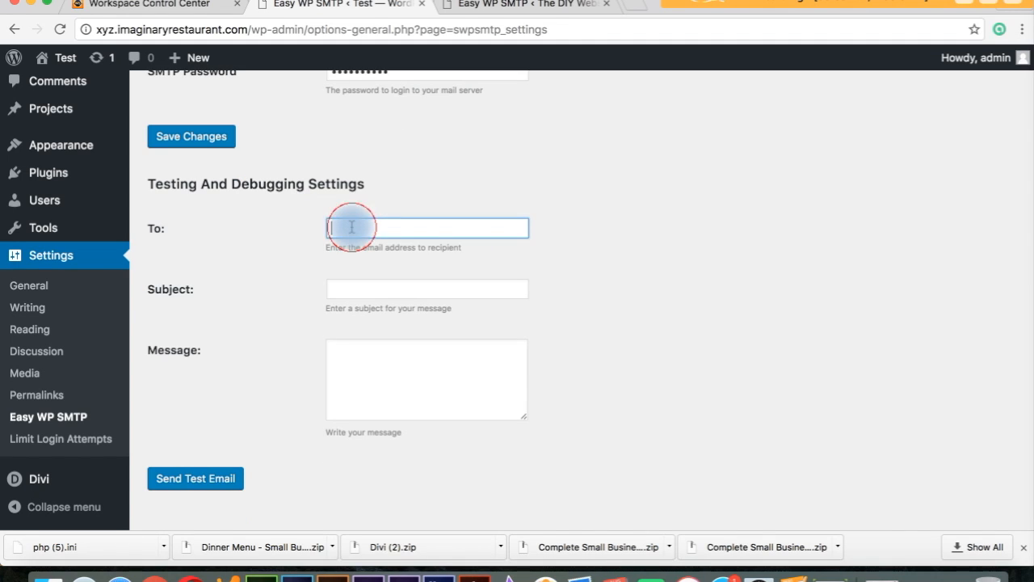
{"action": "type", "text": "t"}
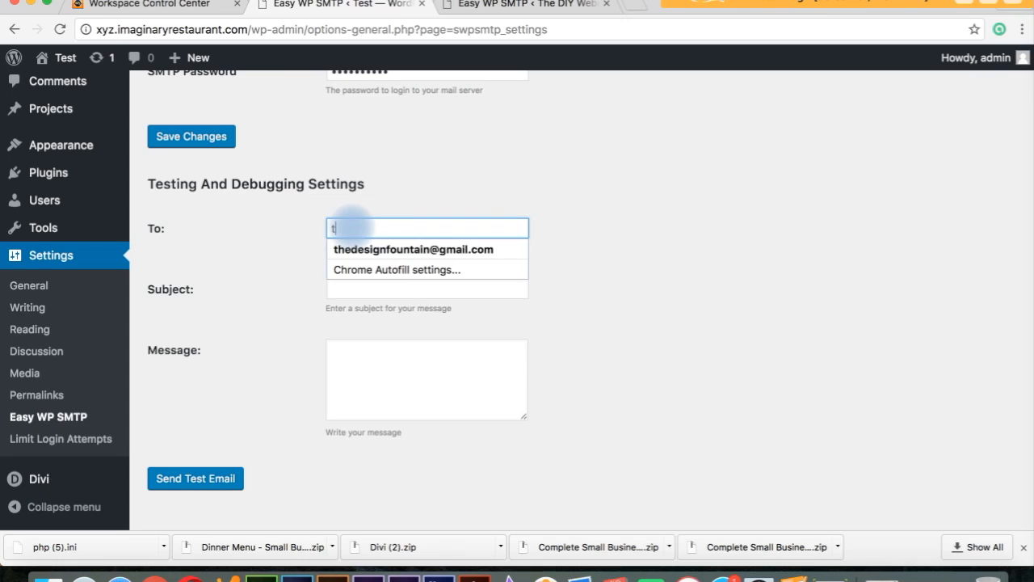
{"action": "key", "text": "BackSpace"}
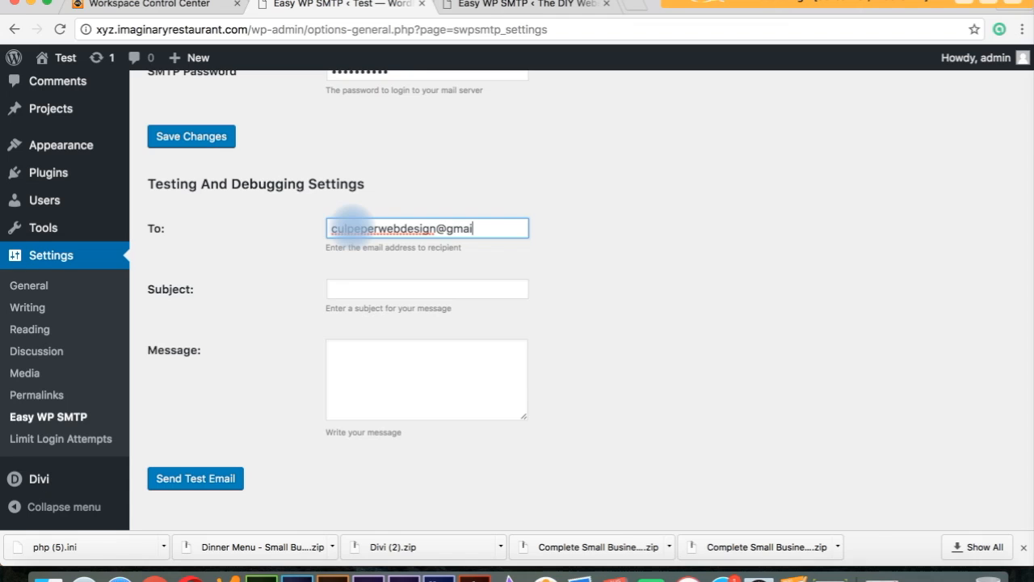
{"action": "left_click", "coordinate": [347, 289]}
{"action": "type", "text": "T"}
{"action": "key", "text": "Down"}
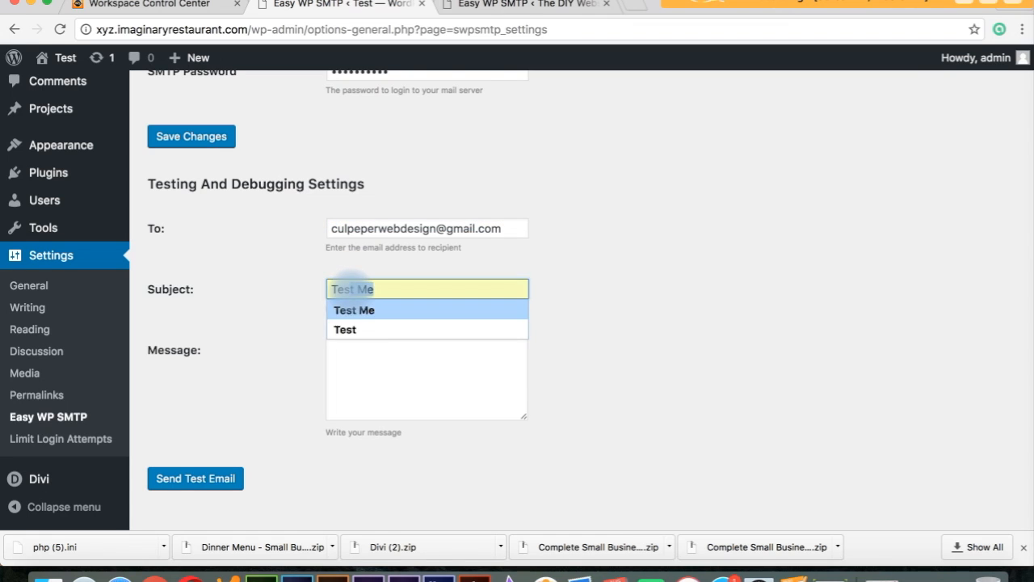
{"action": "key", "text": "Tab"}
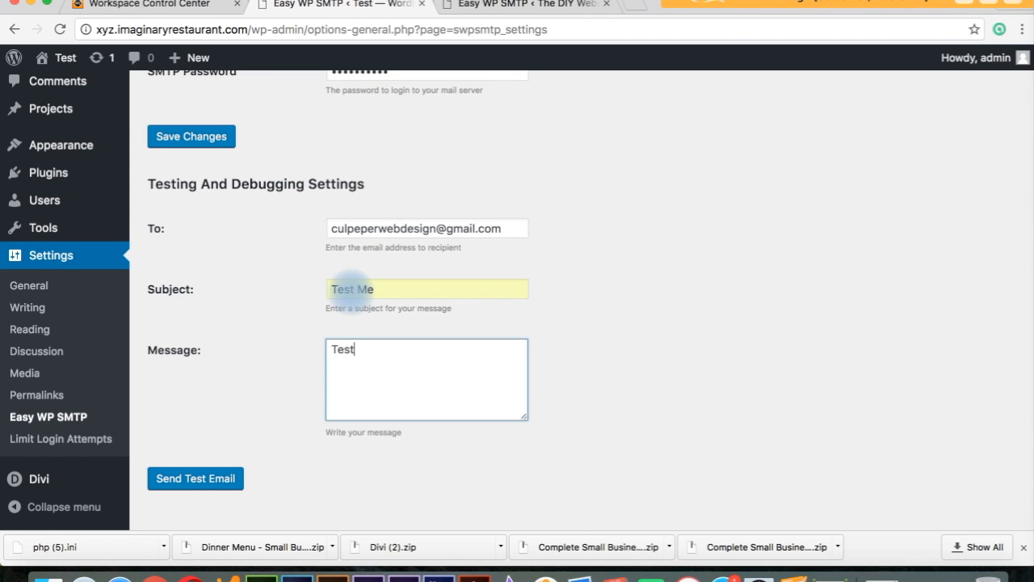
{"action": "left_click", "coordinate": [203, 481]}
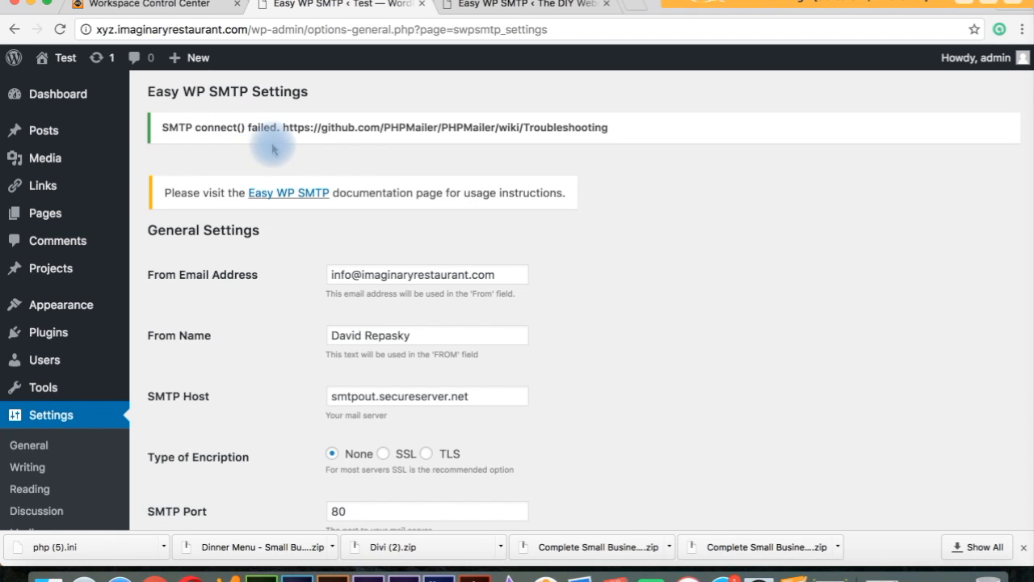
{"action": "left_click", "coordinate": [170, 7]}
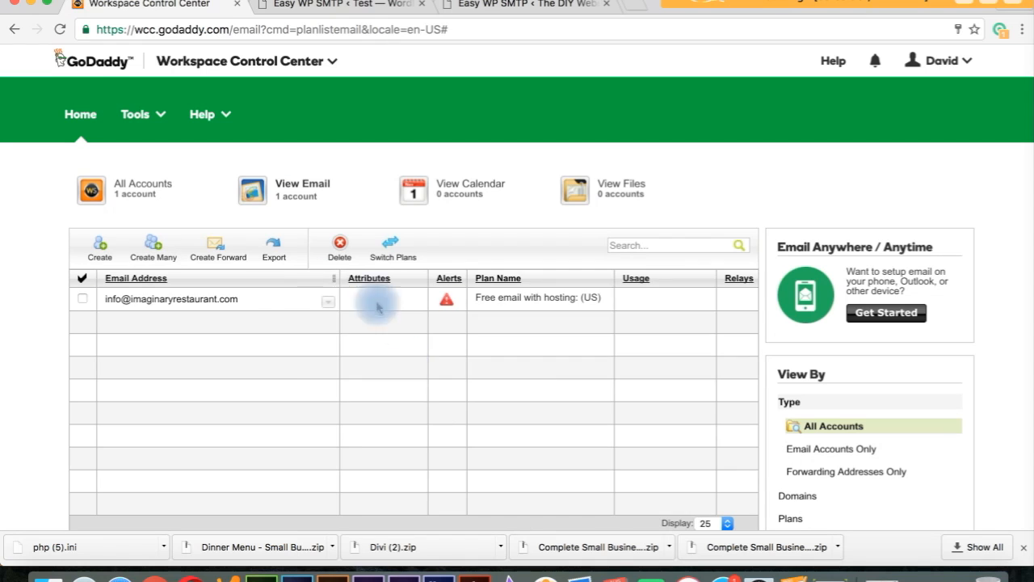
{"action": "left_click", "coordinate": [311, 6]}
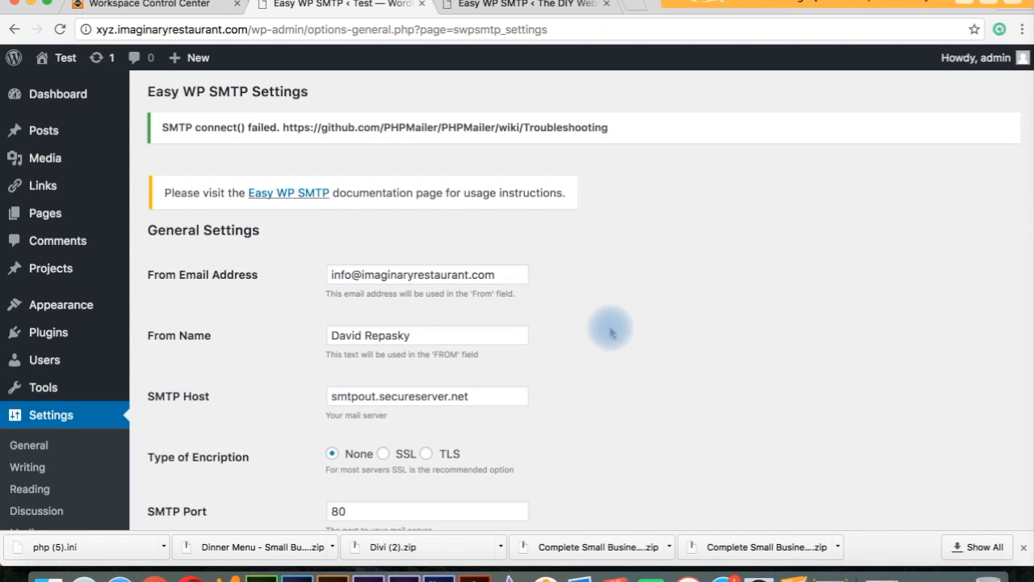
{"action": "scroll", "coordinate": [604, 321], "scroll_direction": "down", "scroll_amount": 4}
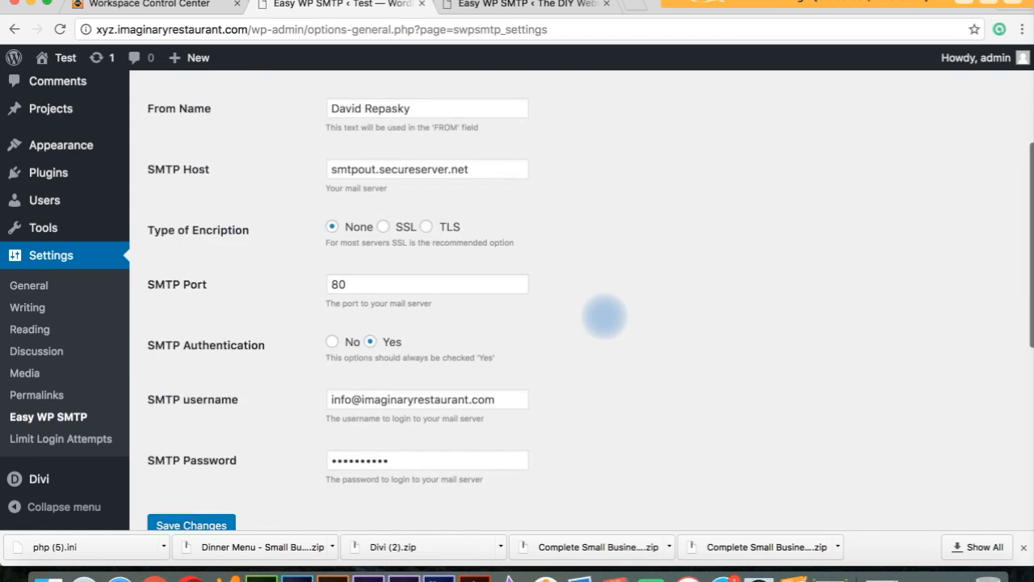
{"action": "scroll", "coordinate": [605, 316], "scroll_direction": "up", "scroll_amount": 4}
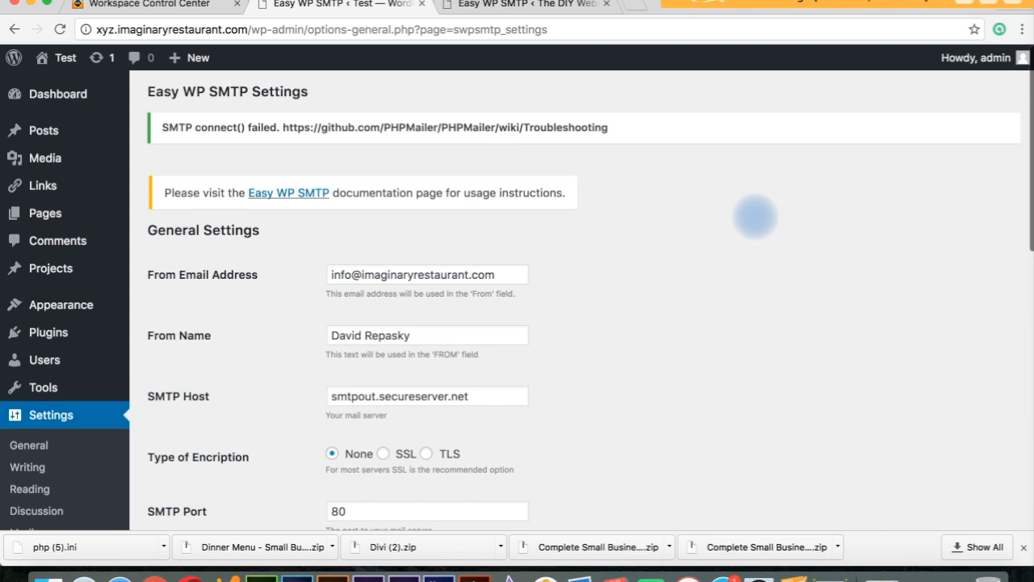
{"action": "scroll", "coordinate": [755, 217], "scroll_direction": "down", "scroll_amount": 5}
{"action": "scroll", "coordinate": [754, 216], "scroll_direction": "down", "scroll_amount": 2}
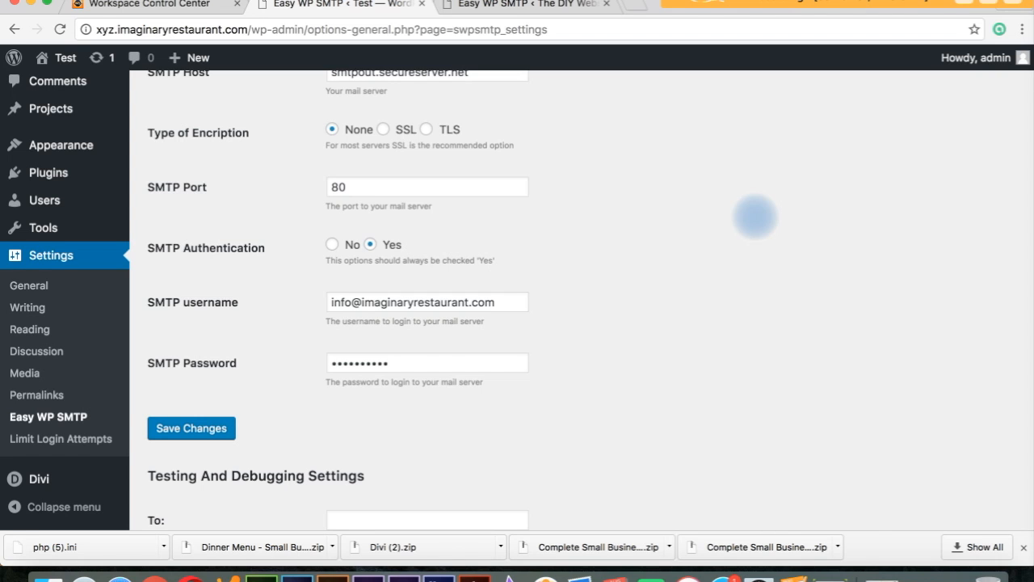
{"action": "scroll", "coordinate": [754, 216], "scroll_direction": "up", "scroll_amount": 6}
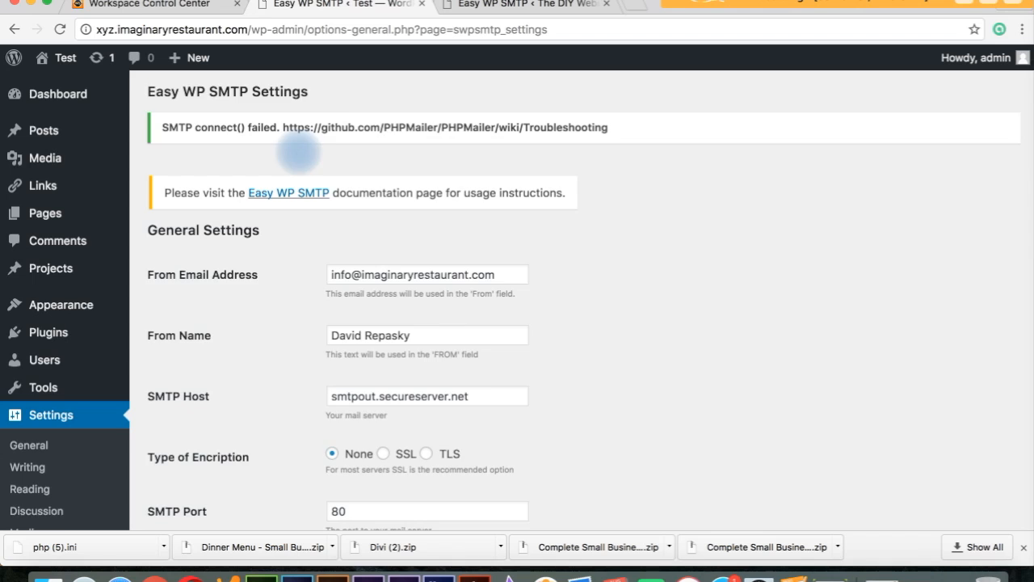
{"action": "scroll", "coordinate": [299, 153], "scroll_direction": "down", "scroll_amount": 5}
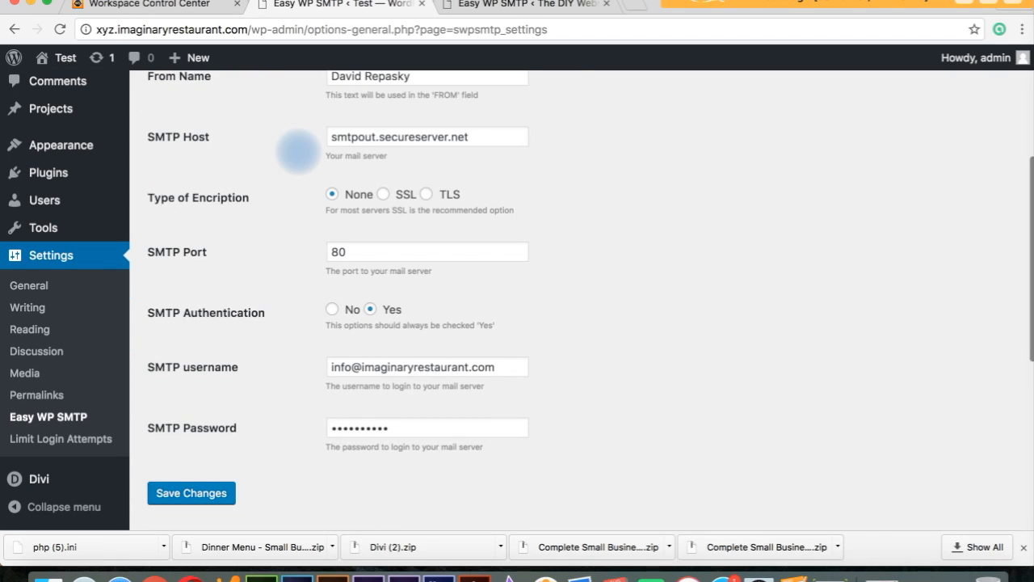
{"action": "scroll", "coordinate": [299, 153], "scroll_direction": "down", "scroll_amount": 5}
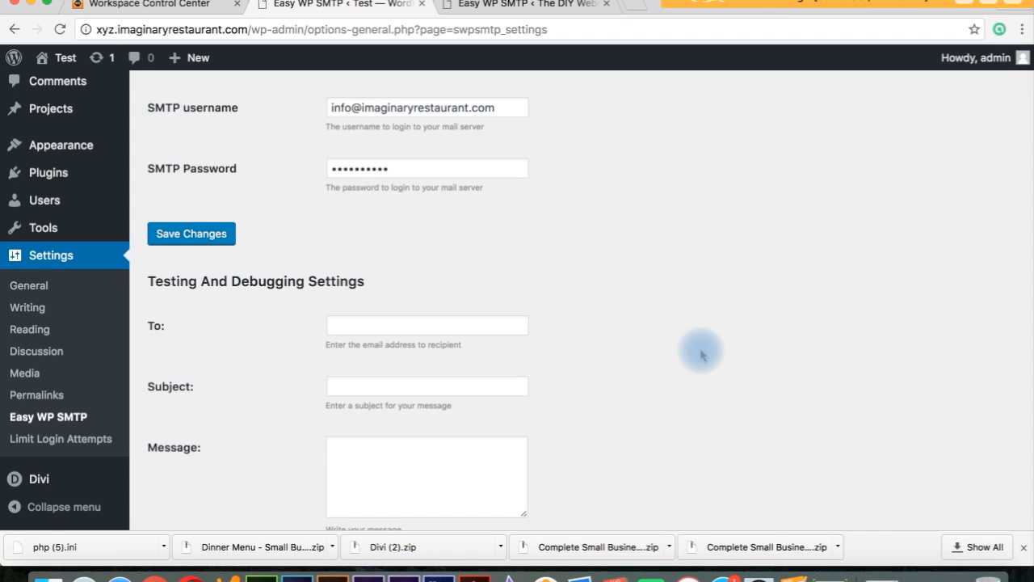
{"action": "scroll", "coordinate": [700, 303], "scroll_direction": "up", "scroll_amount": 10}
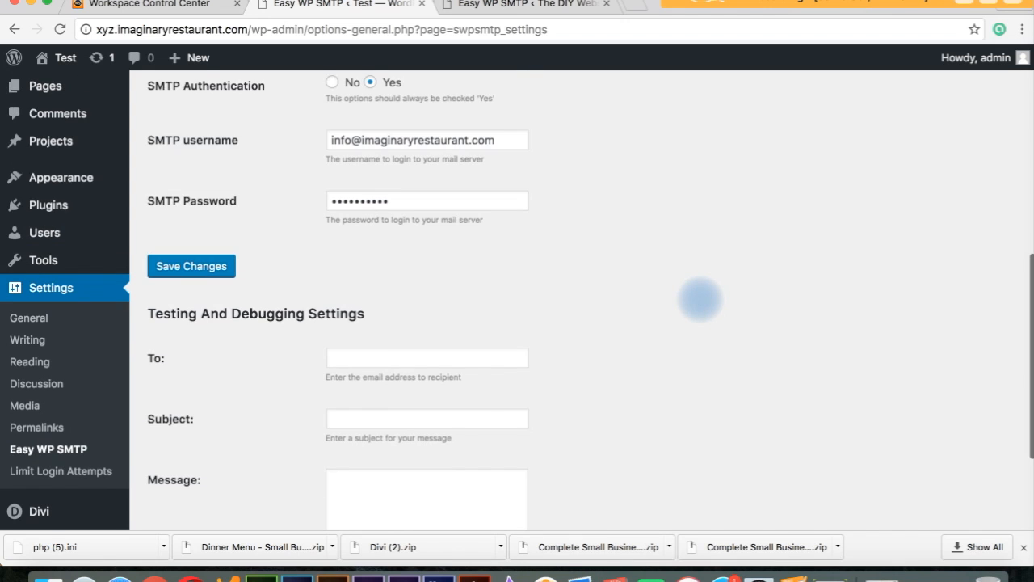
{"action": "scroll", "coordinate": [701, 299], "scroll_direction": "up", "scroll_amount": 1}
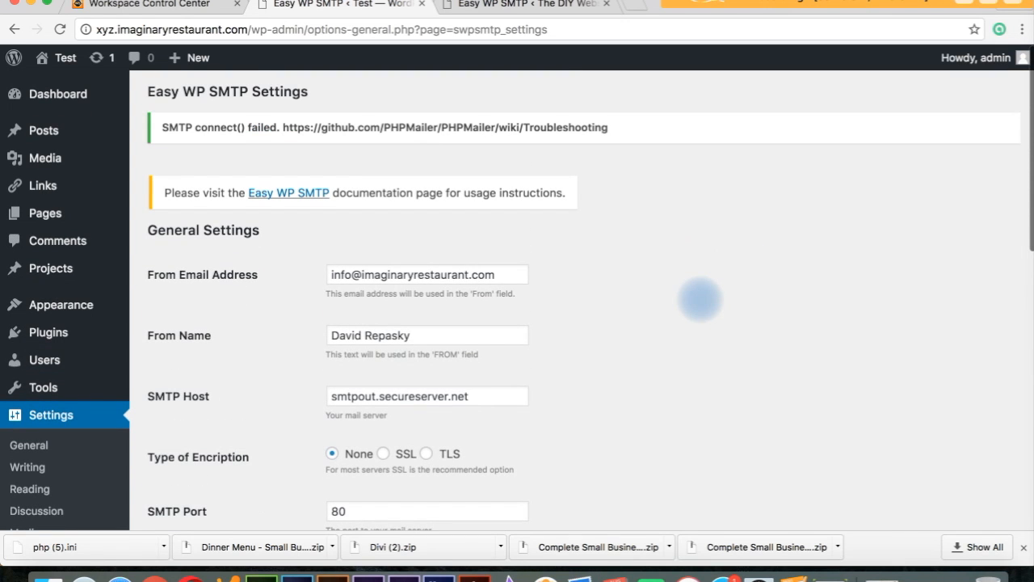
{"action": "scroll", "coordinate": [700, 300], "scroll_direction": "down", "scroll_amount": 4}
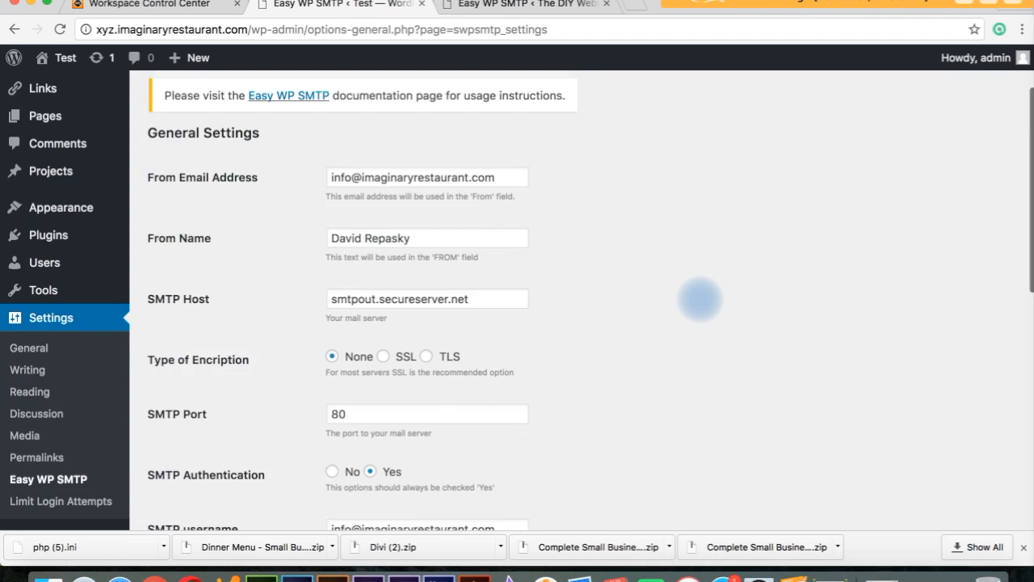
{"action": "scroll", "coordinate": [700, 299], "scroll_direction": "up", "scroll_amount": 3}
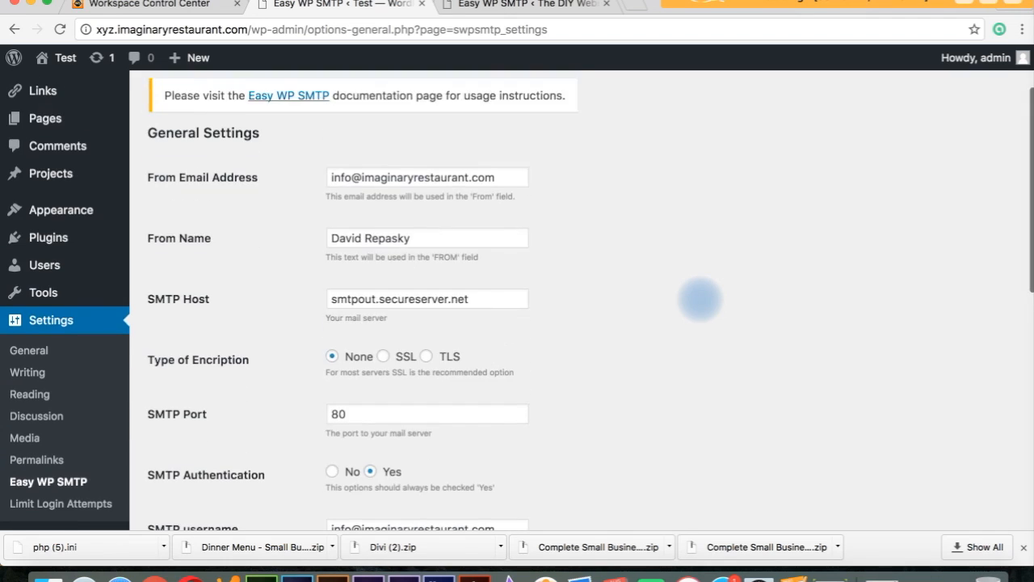